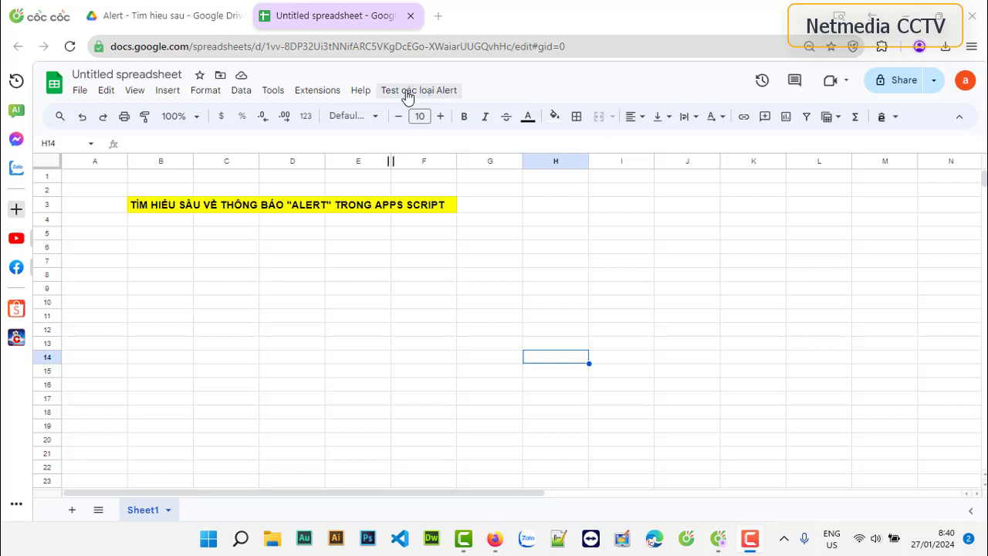
Run 'Thông báo Đơn giản' from the 'Test các loại Alert' menu and dismiss it
left_click(410, 91)
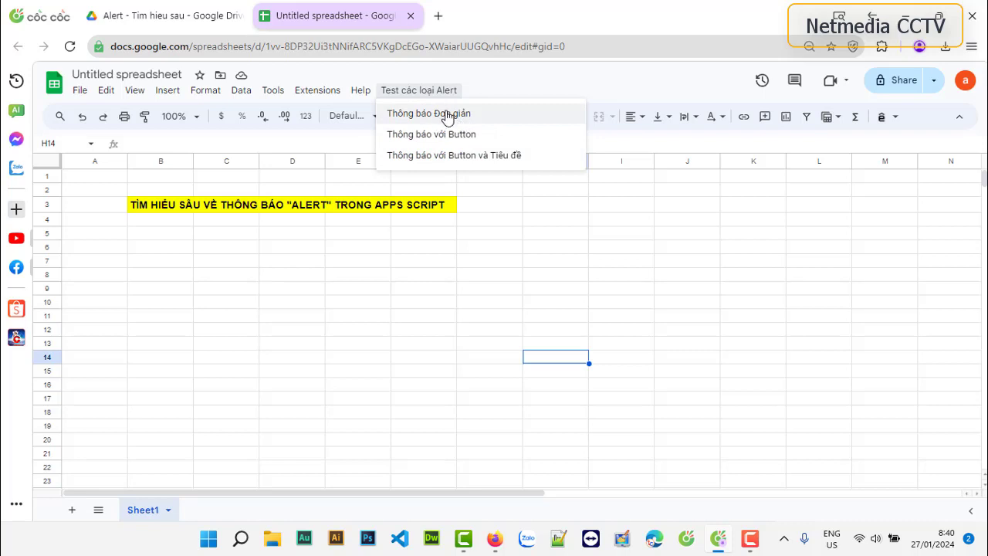
left_click(447, 117)
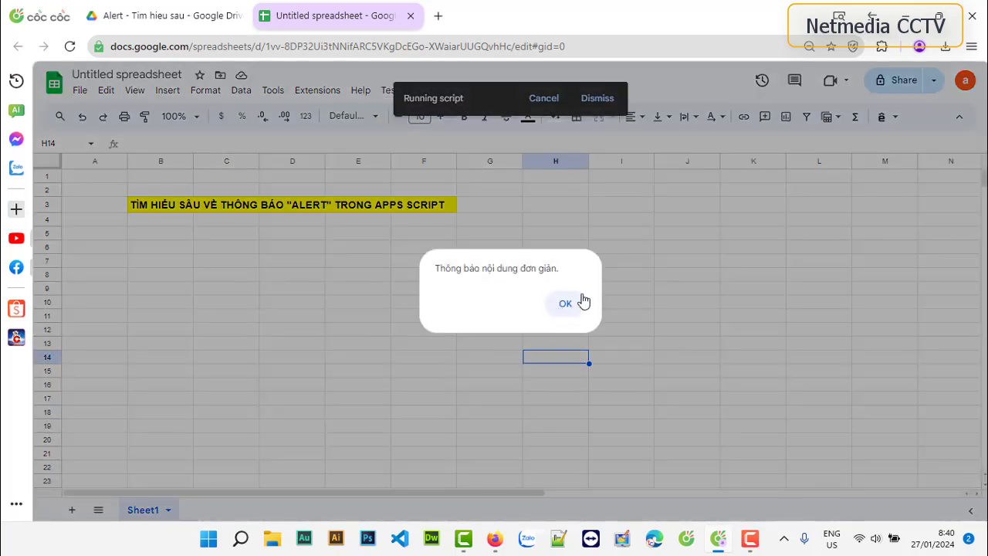
left_click(565, 306)
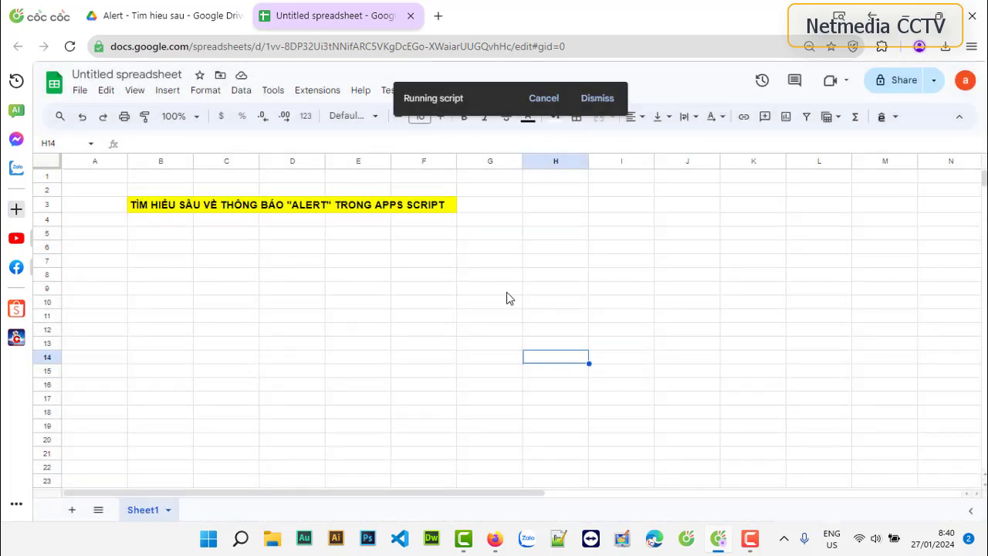
Run 'Thông báo với Button', answer Yes, and dismiss the 'Bạn đã click button YES' message
left_click(423, 93)
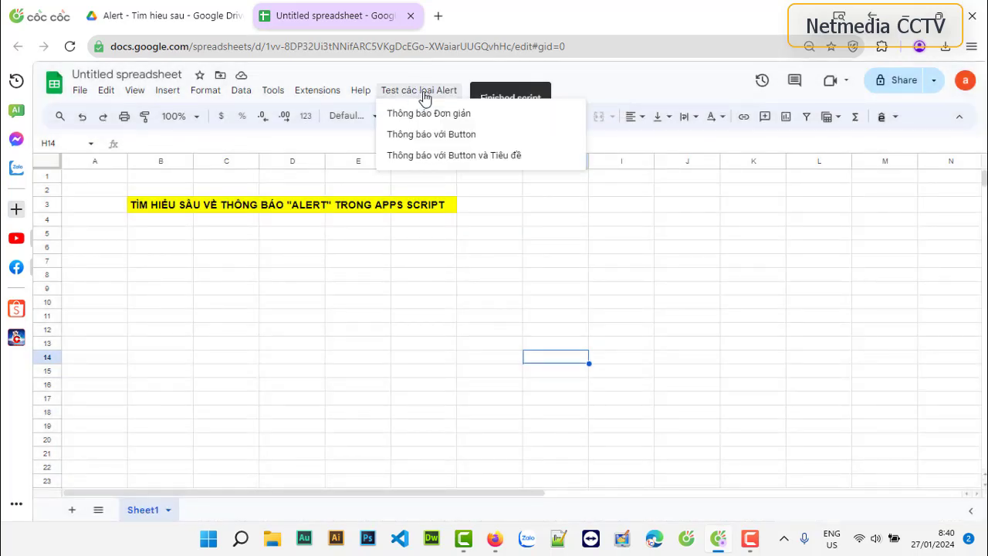
left_click(439, 135)
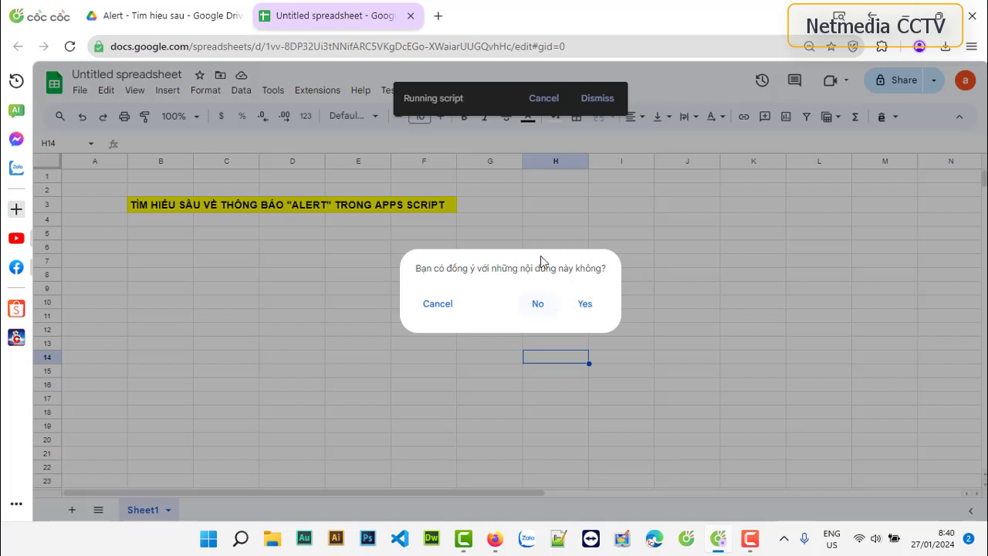
left_click(587, 309)
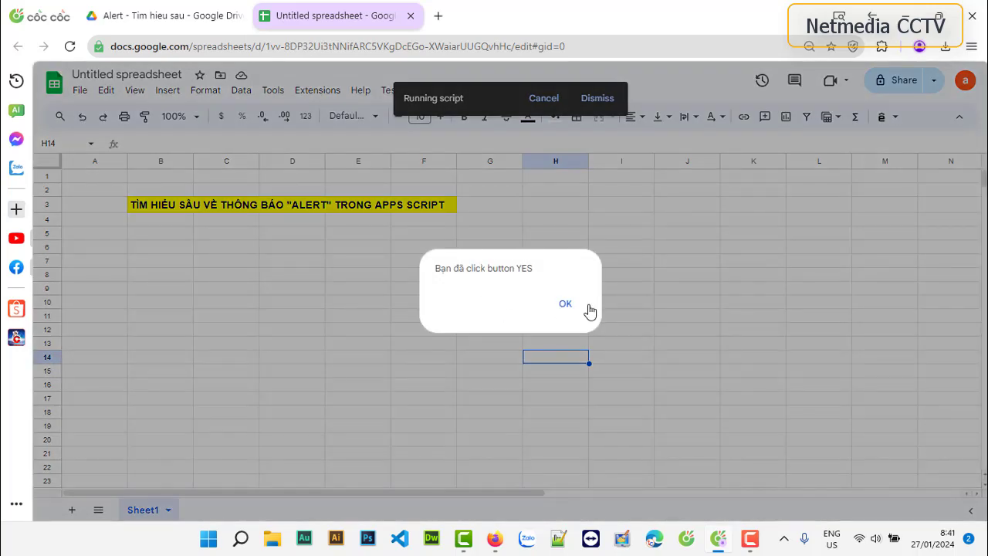
left_click(565, 304)
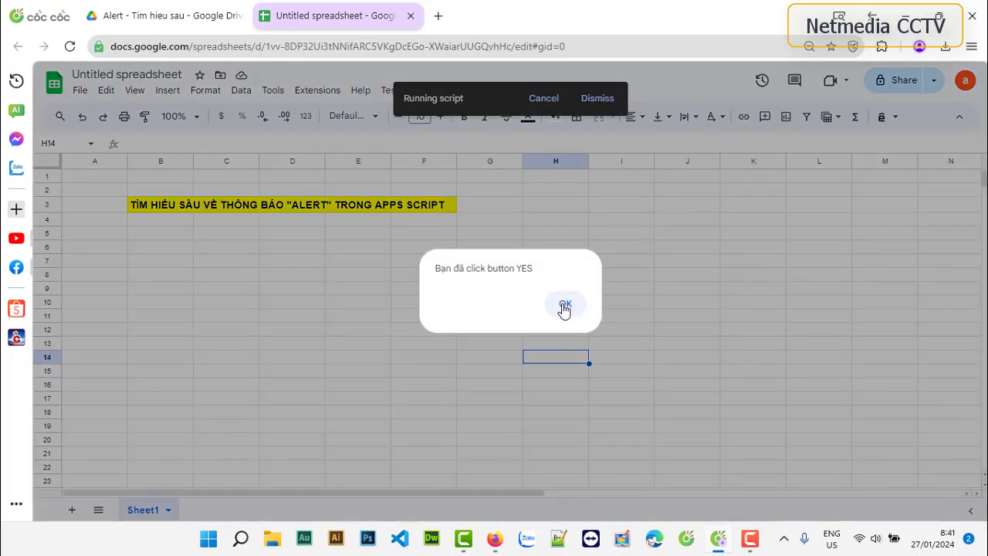
left_click(566, 305)
left_click(392, 92)
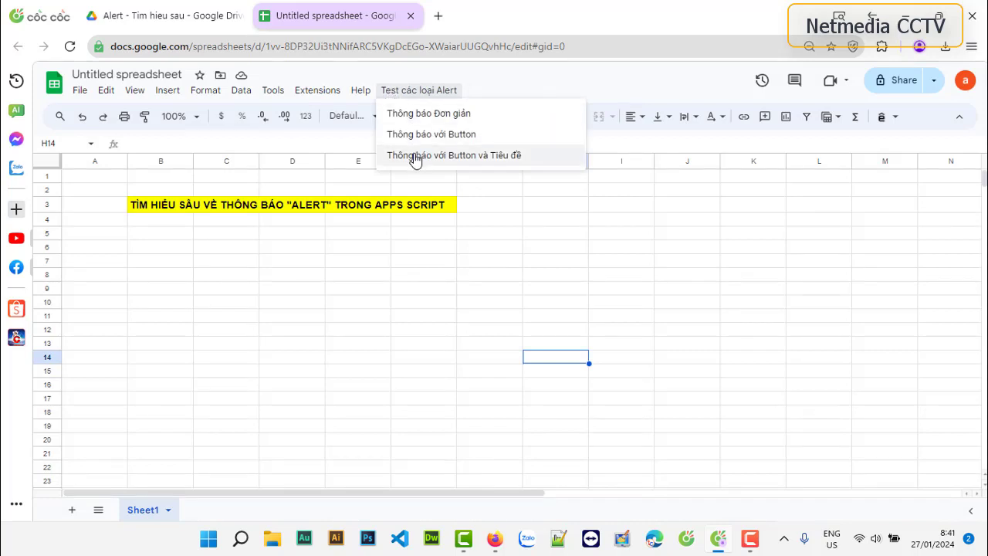
Run 'Thông báo với Button và Tiêu đề', highlight its title and message, then answer Yes
left_click(416, 156)
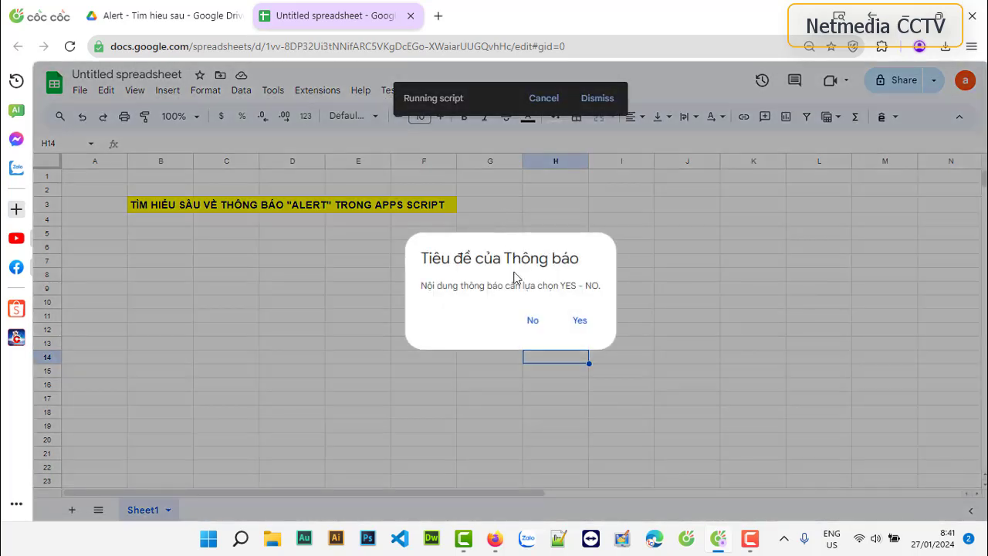
left_click_drag(421, 257, 579, 259)
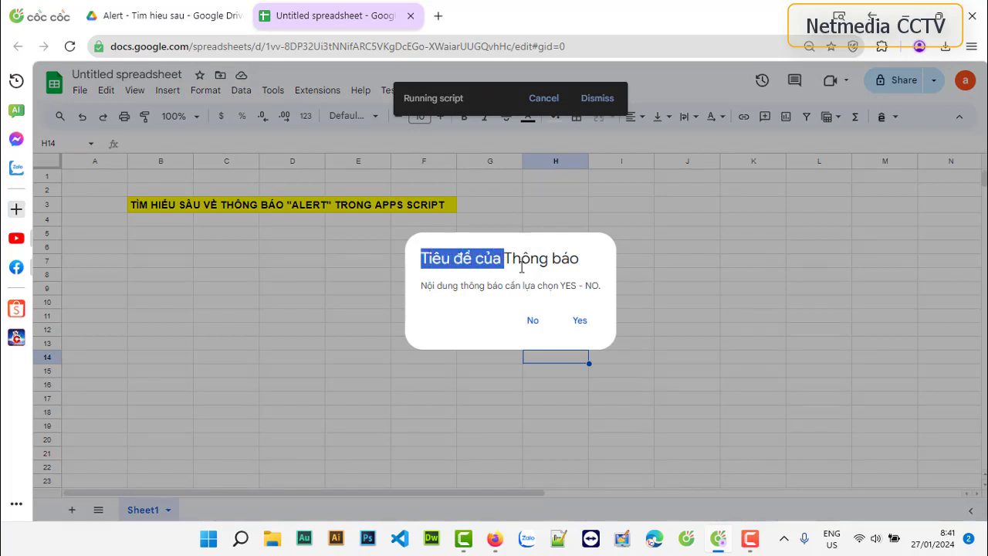
left_click_drag(424, 287, 592, 286)
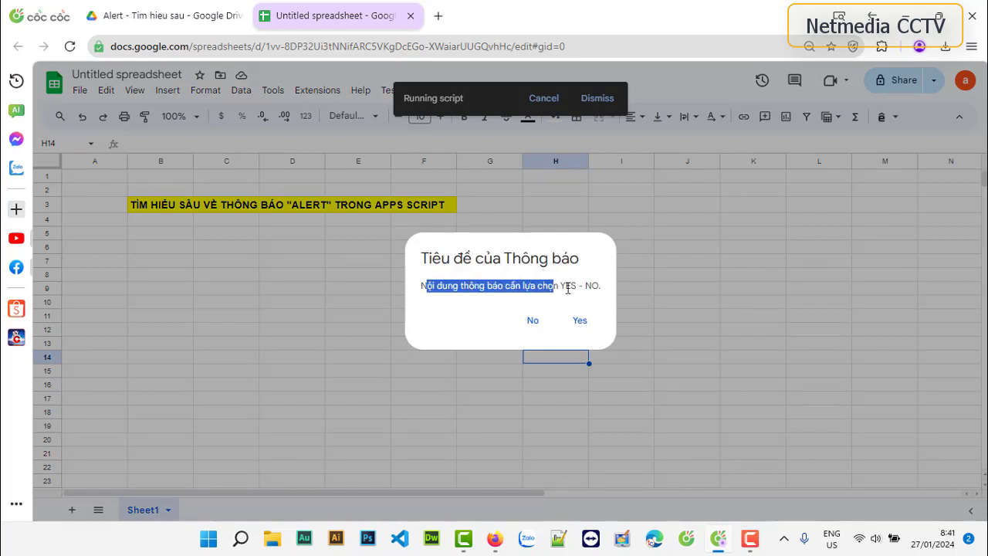
left_click(581, 324)
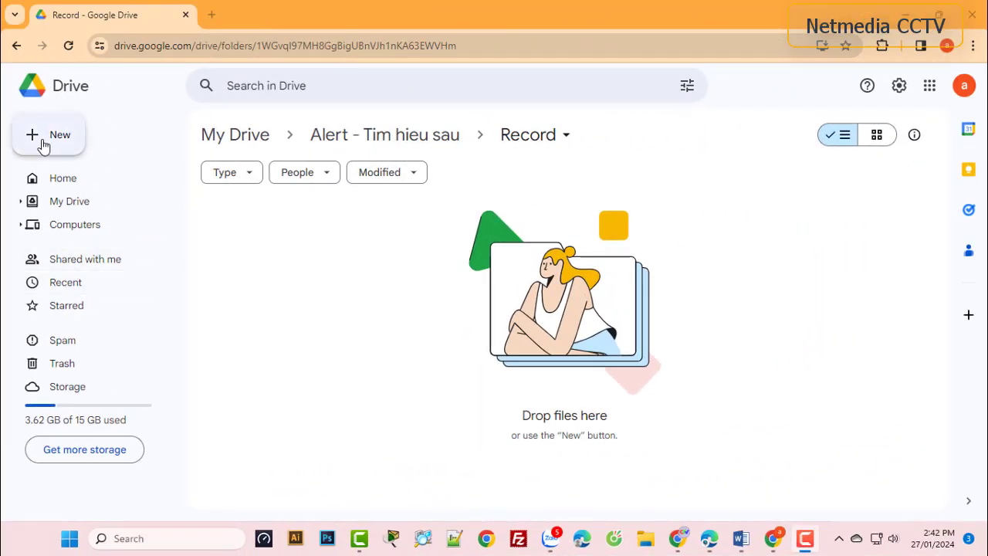
Create a blank Google Sheets file in the Record folder titled 'Tim hieu sau ve Alert'
left_click(43, 144)
mouse_move(226, 251)
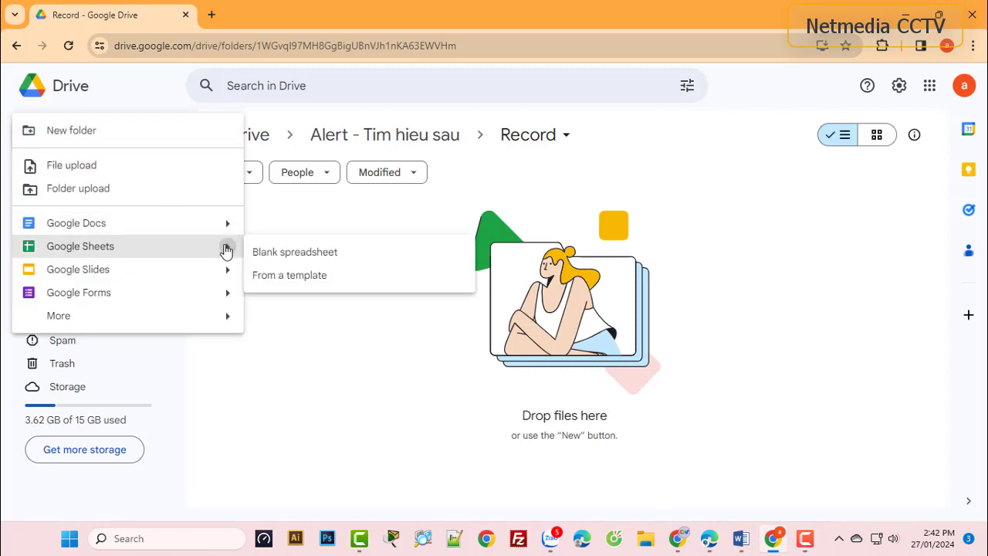
left_click(278, 252)
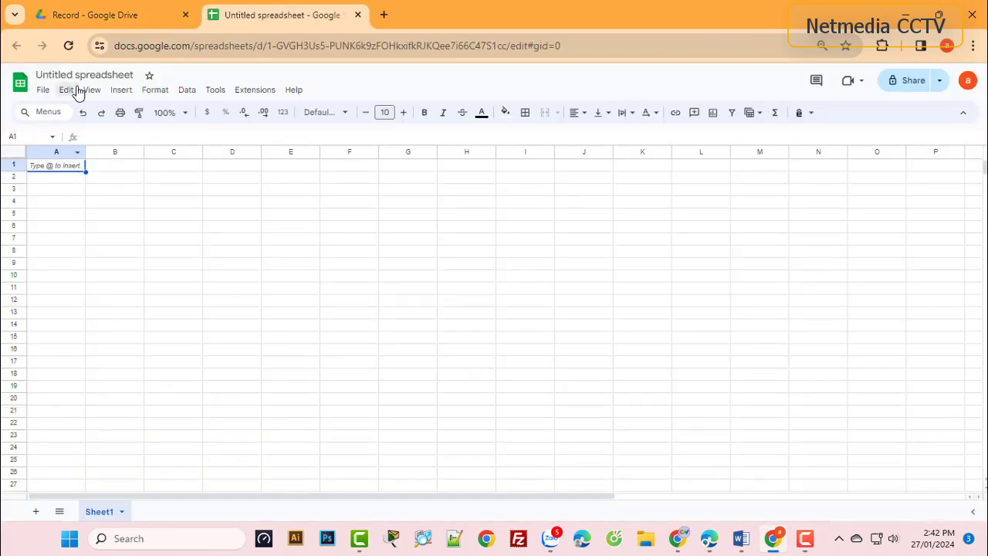
left_click(78, 71)
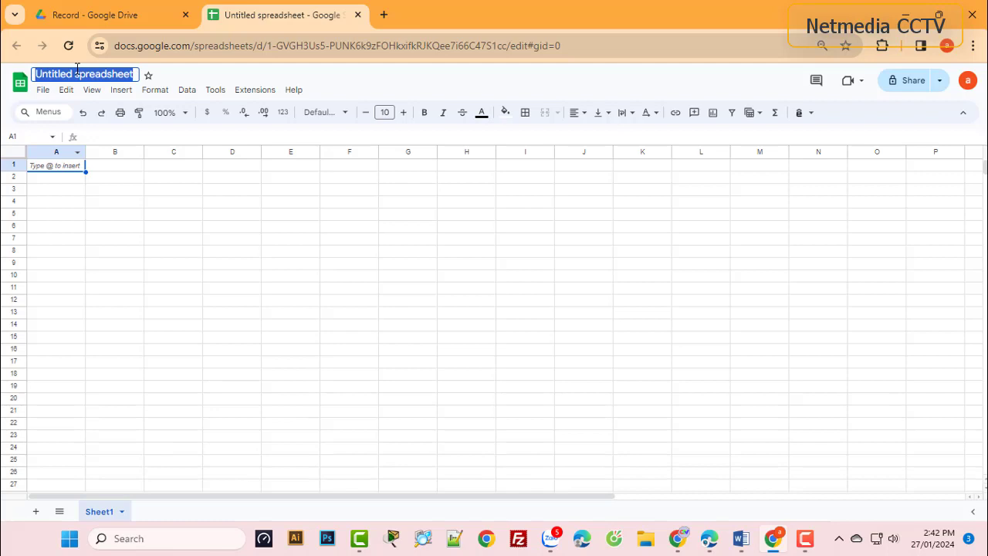
type("Tim hieu sau ve Al")
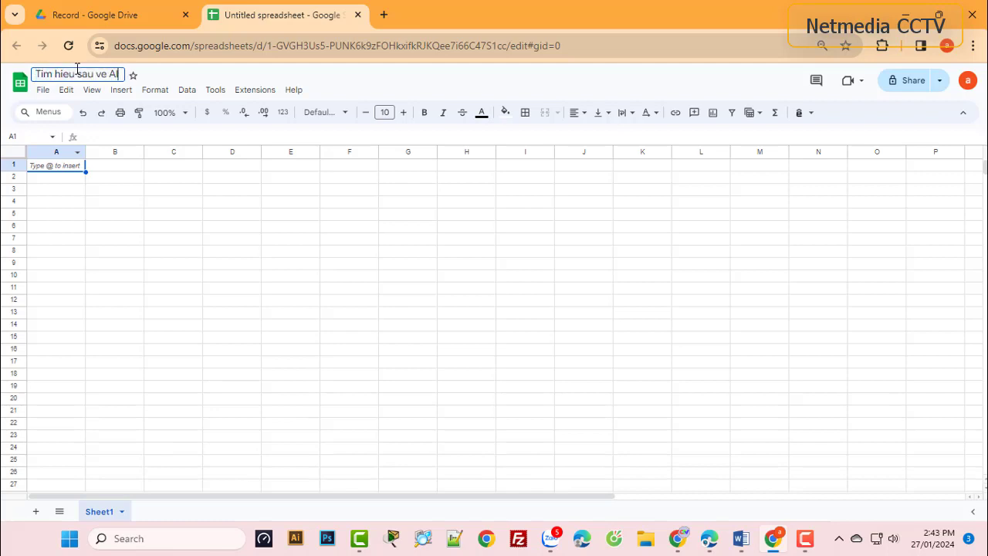
type("ert")
key("Return")
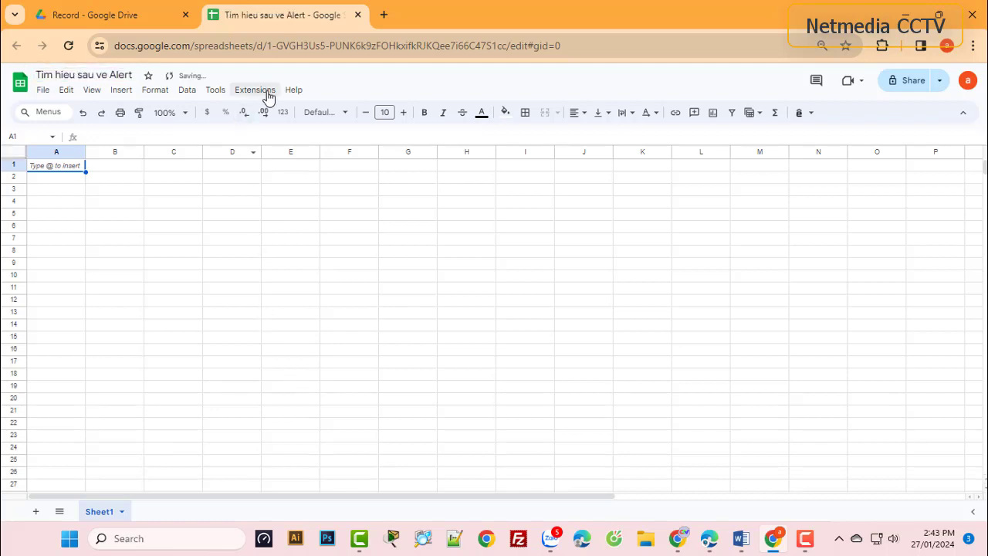
left_click(264, 93)
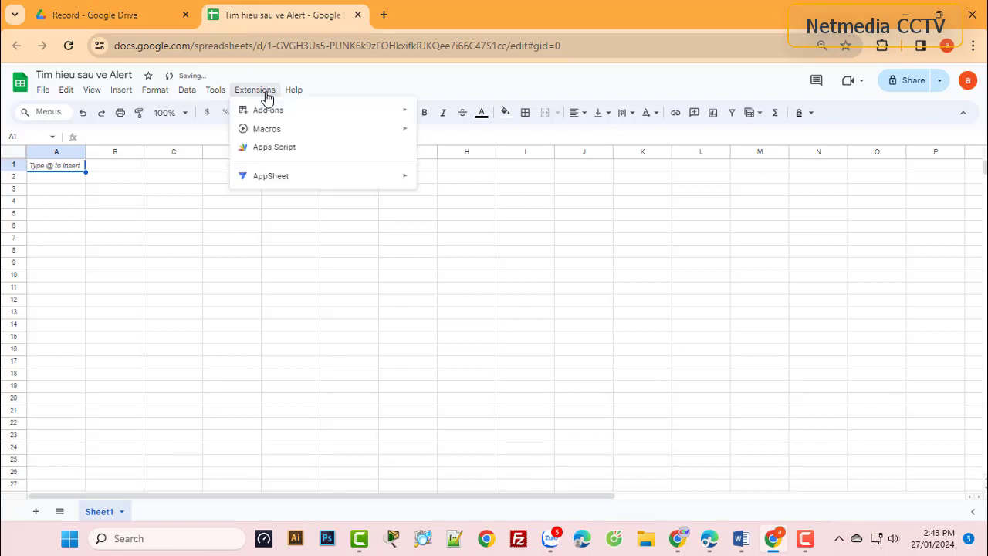
Open the spreadsheet's Apps Script editor and delete the default myFunction code
left_click(267, 150)
left_click_drag(223, 158, 225, 154)
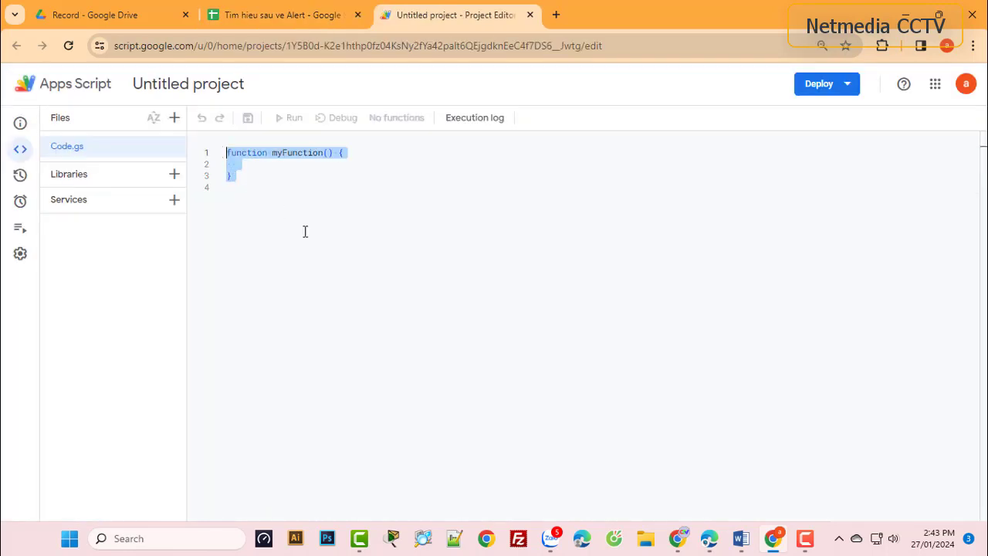
key("BackSpace")
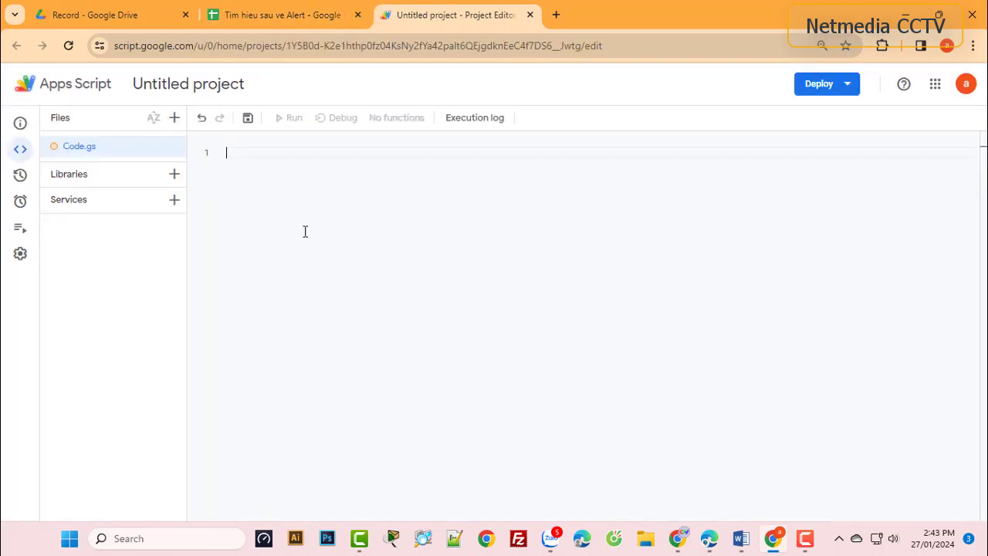
Write simpleAlert calling ui.alert('Thong bao noi dung don gian') via SpreadsheetApp.getUi(), and save
type("function simple")
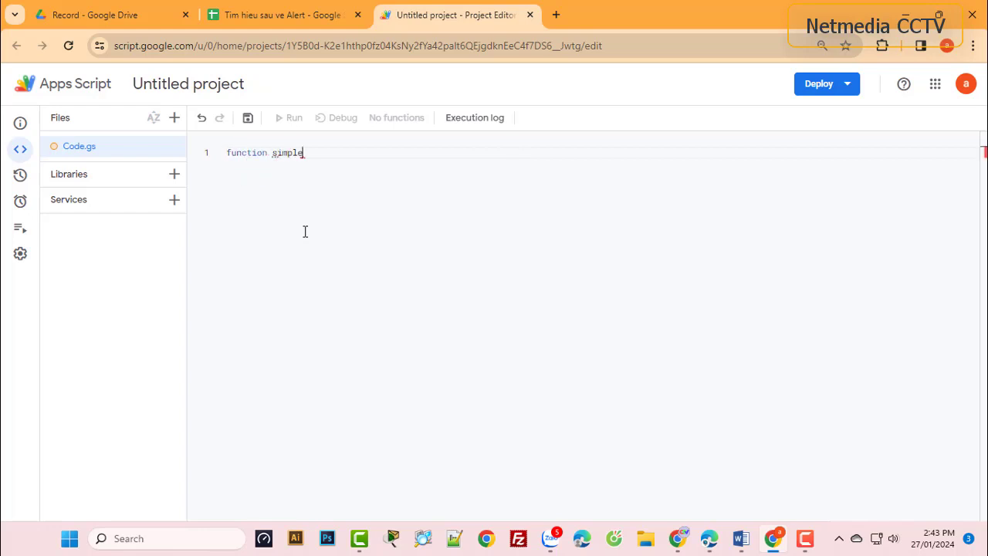
type("Alert(){")
key("Return")
type("let ui = SpreadsheetApp.")
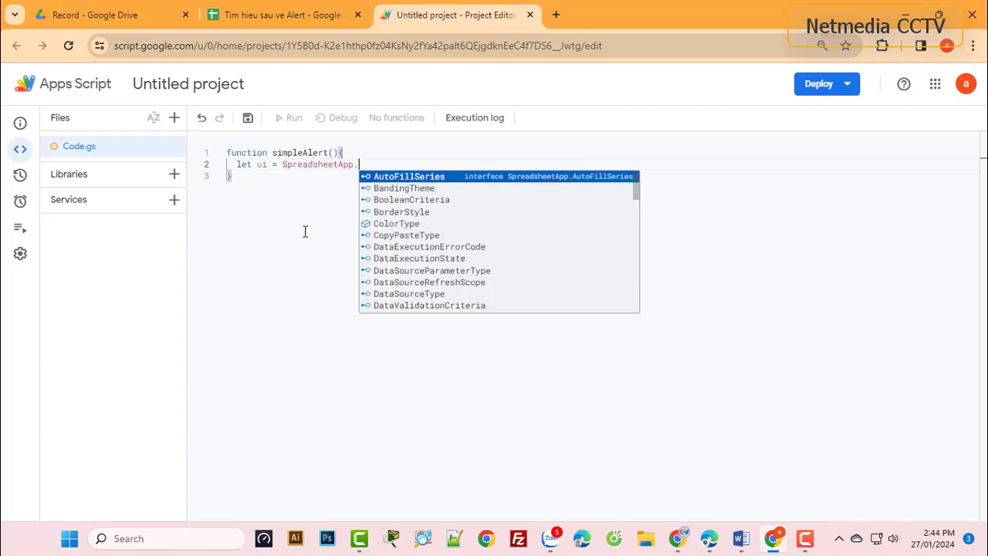
type("getui")
key("Return")
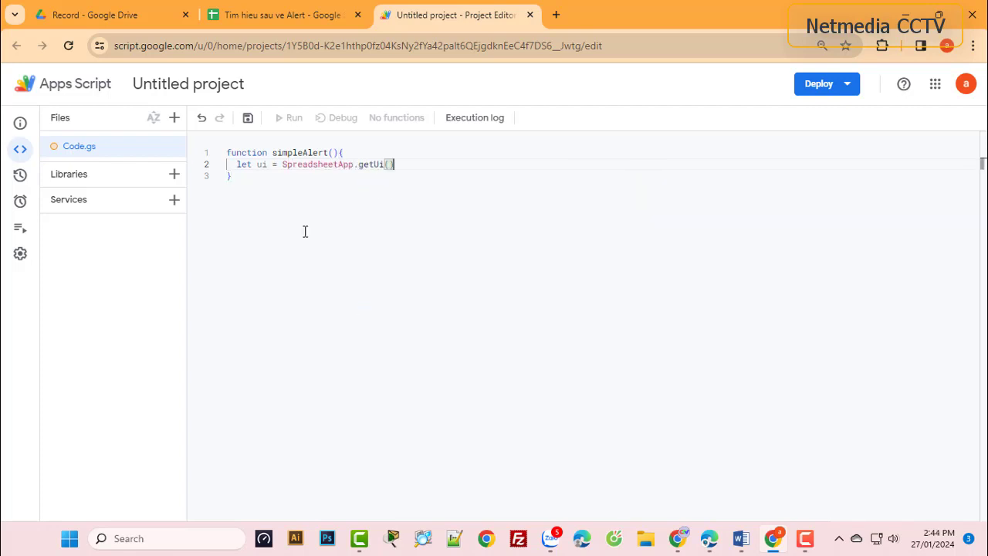
type(";")
key("Return")
type("ui.al")
key("Return")
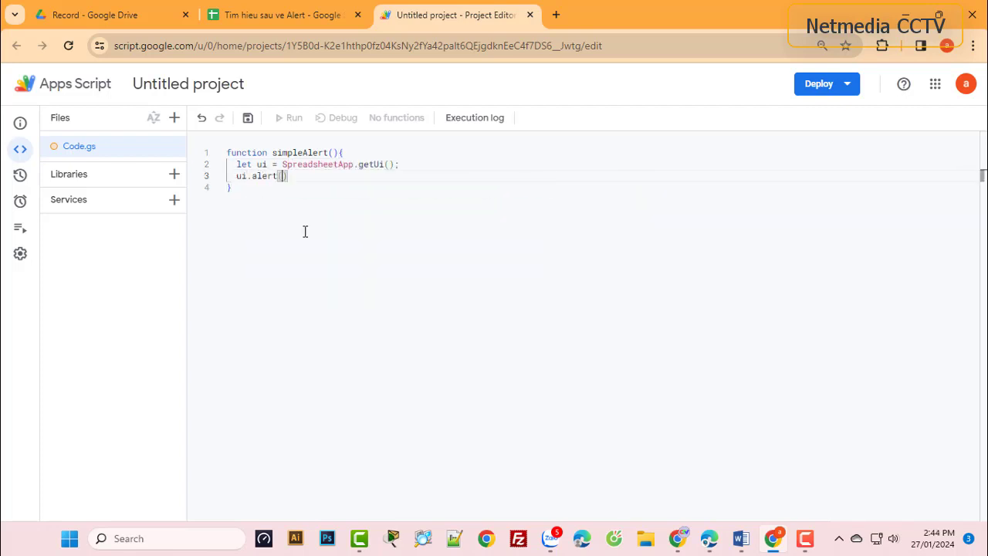
type("'Thong bao noi dung don ")
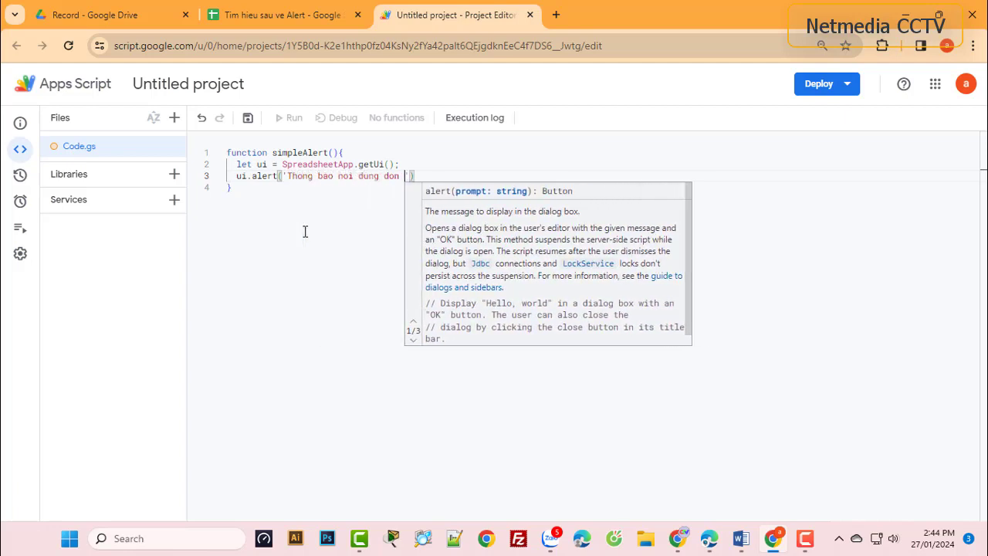
type("gian');")
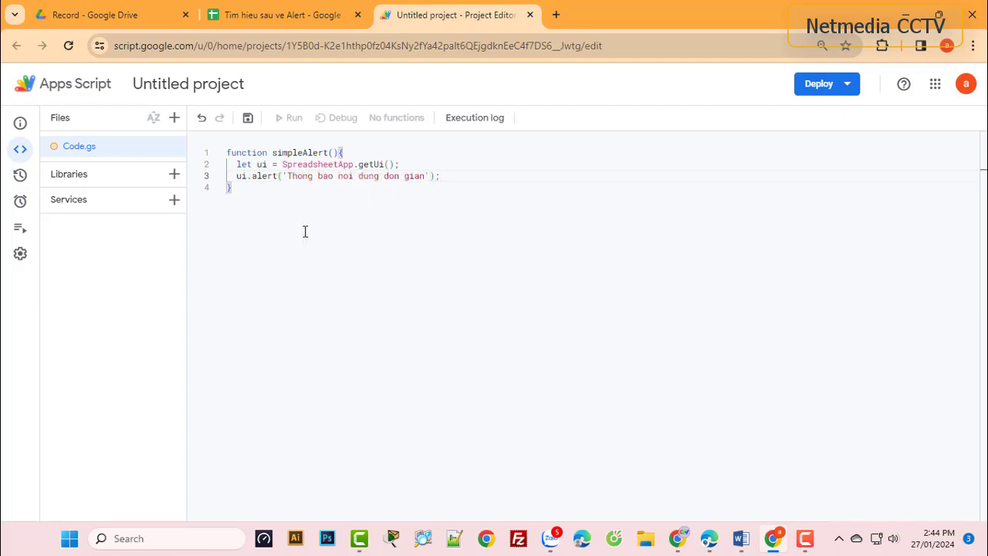
left_click(296, 164)
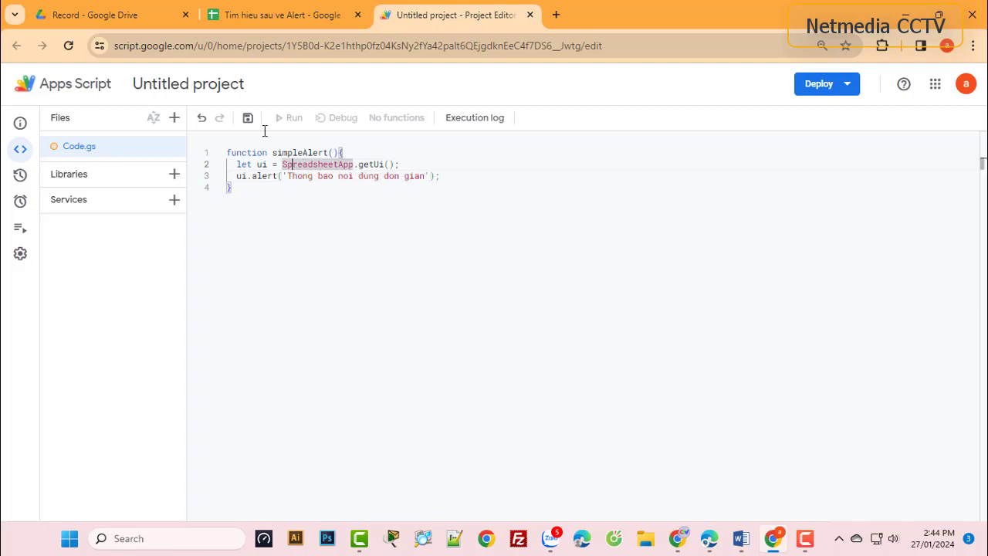
left_click(247, 117)
Insert an onOpen function above simpleAlert that gets the UI with SpreadsheetApp.getUi()
left_click(236, 152)
key("Return")
key("Return")
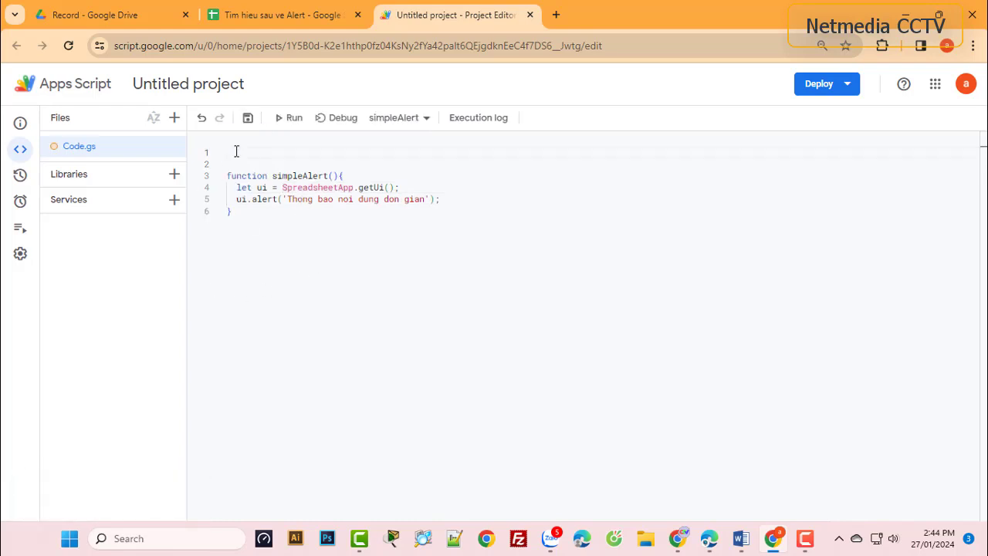
left_click(236, 152)
type("function onOpen(){")
key("Return")
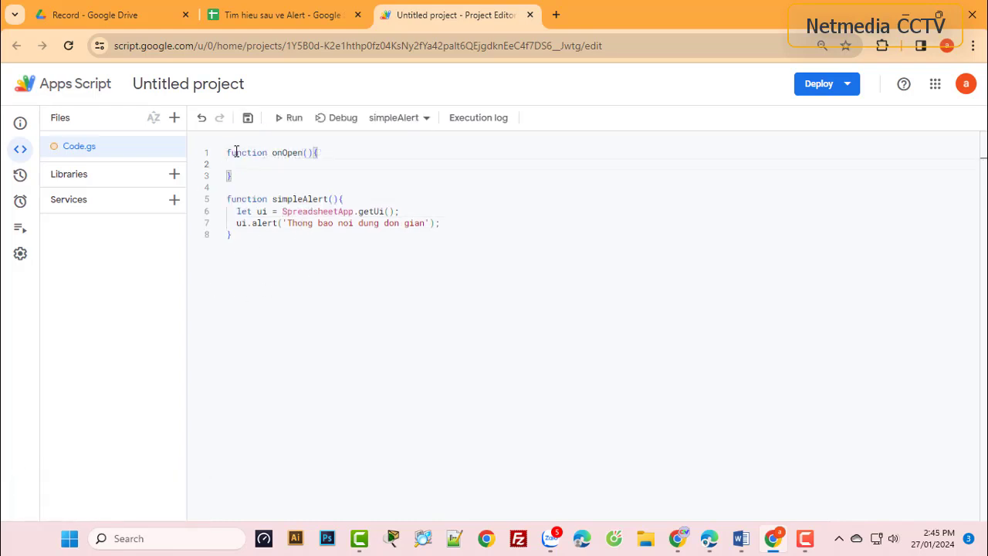
type("let ui = SpreadsheetApp")
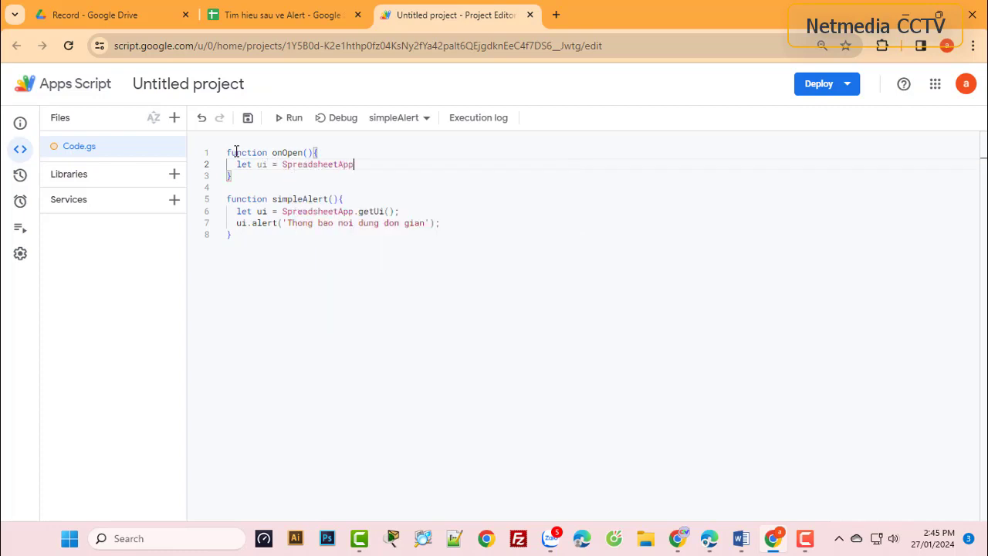
type(".getU")
key("Return")
type(";")
key("Return")
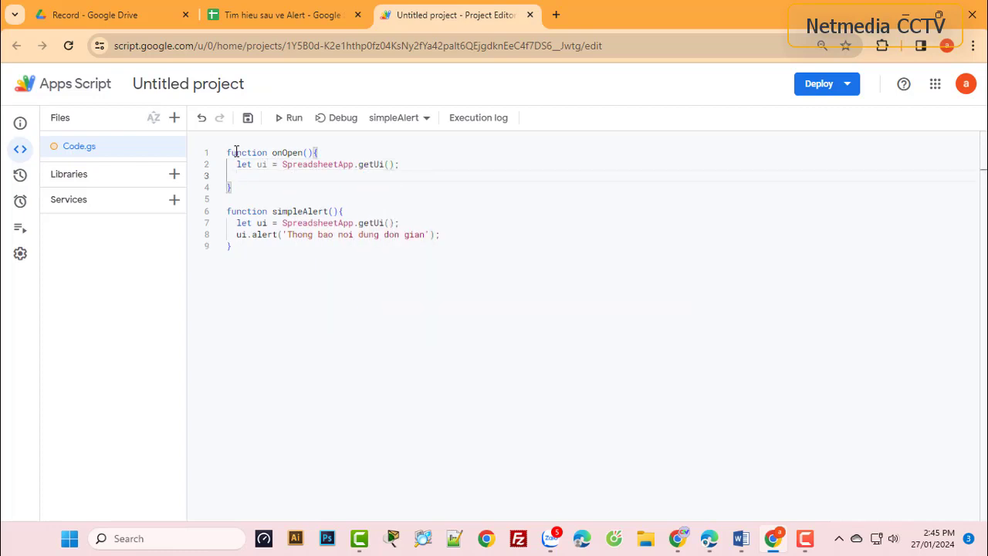
Build the 'Test cac loai Alert' menu with item 'Thong bao don gian' → 'simpleAler', and save
type("ui.createMenu('Test c")
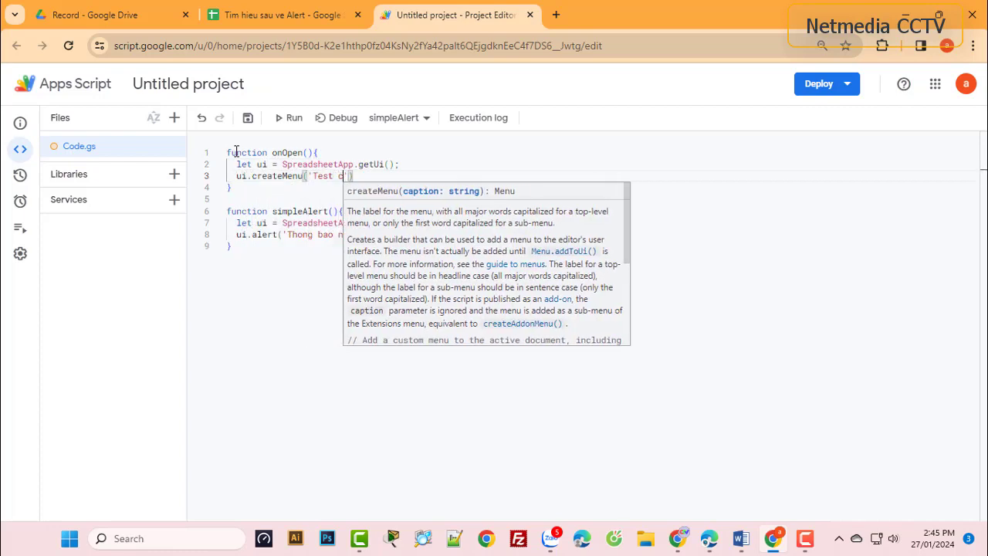
type("ac loai Alert')")
key("Return")
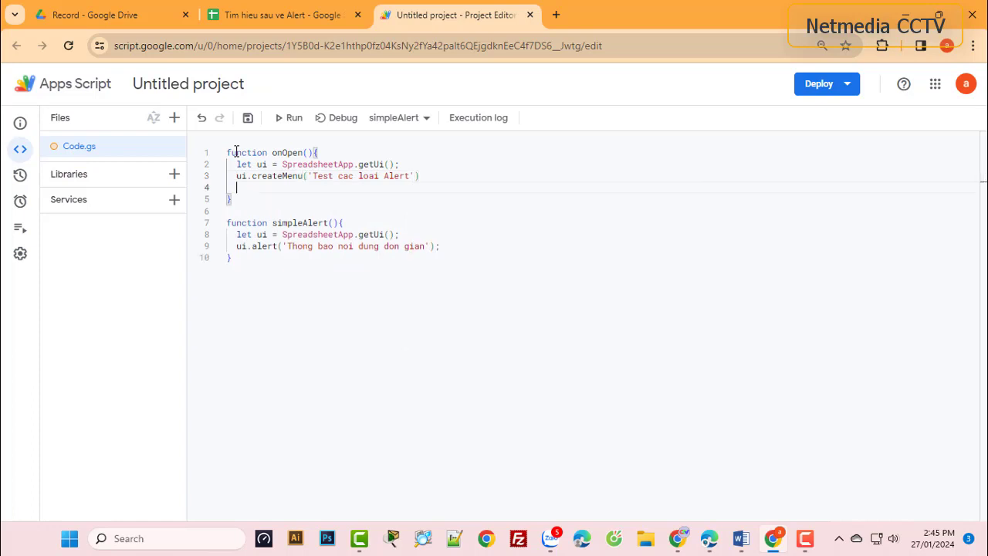
type(".ad")
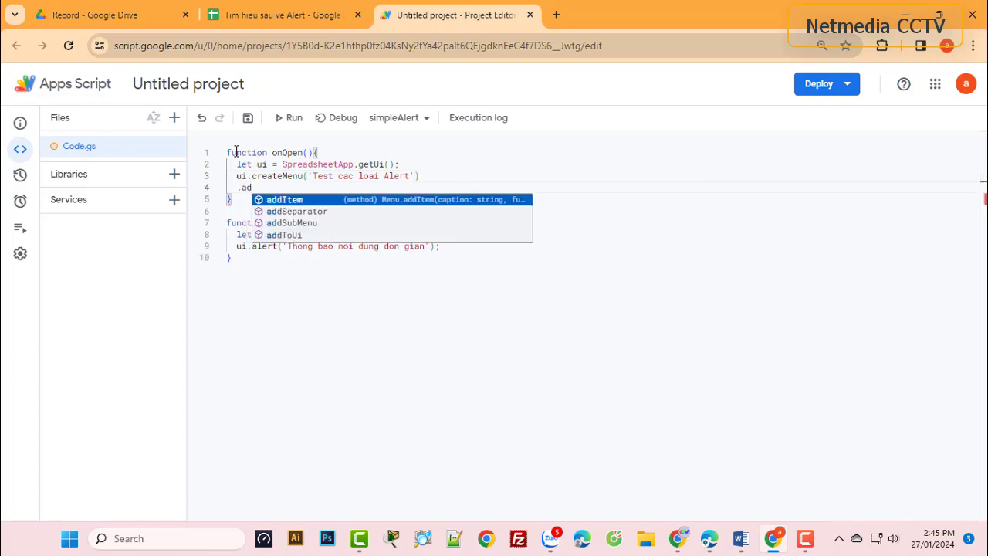
key("Return")
type("('Thong bao don gian")
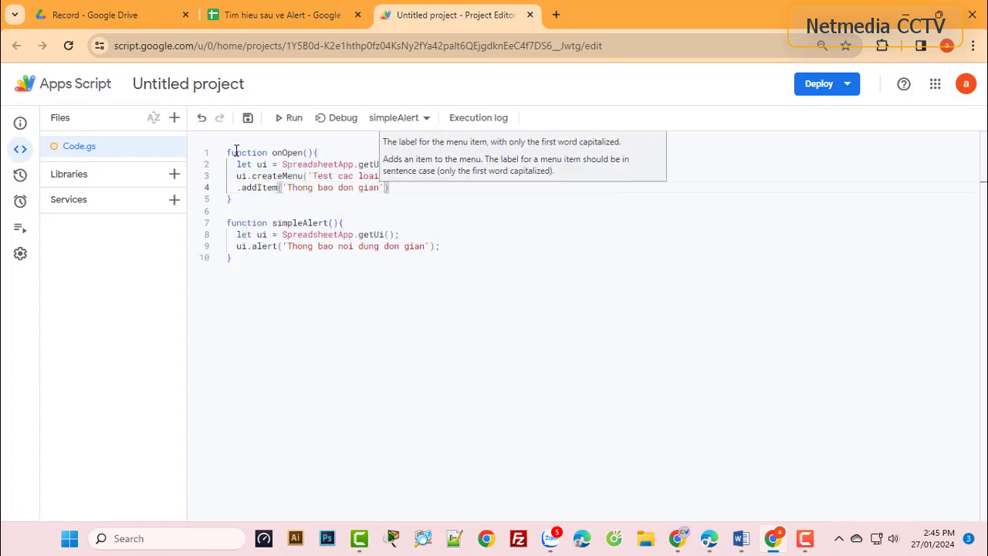
type("','simpleAler")
left_click(490, 189)
key("Return")
type(".ad")
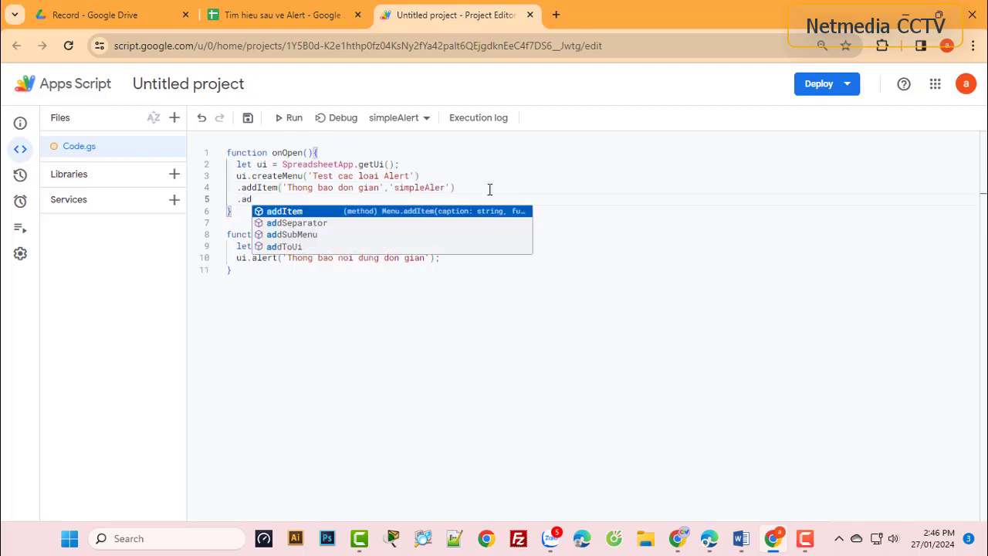
type("dToUi();")
key("ctrl+s")
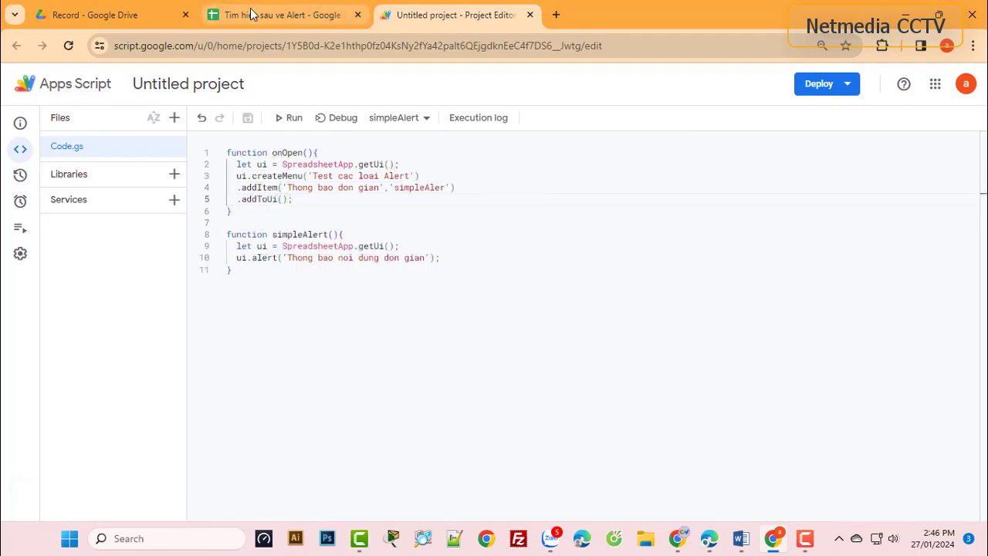
left_click(270, 14)
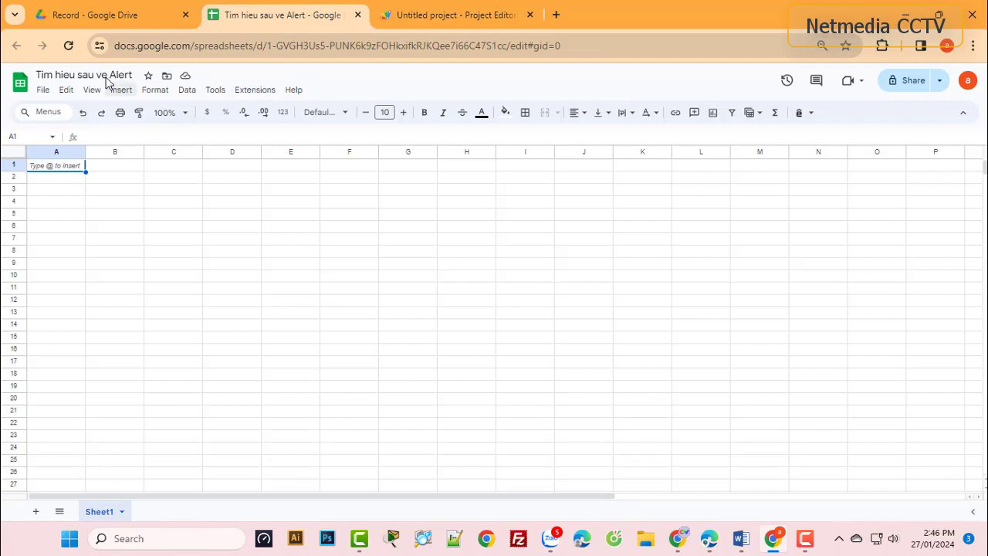
Reload the sheet and run 'Thong bao don gian', which reports 'simpleAler' not found
left_click(68, 46)
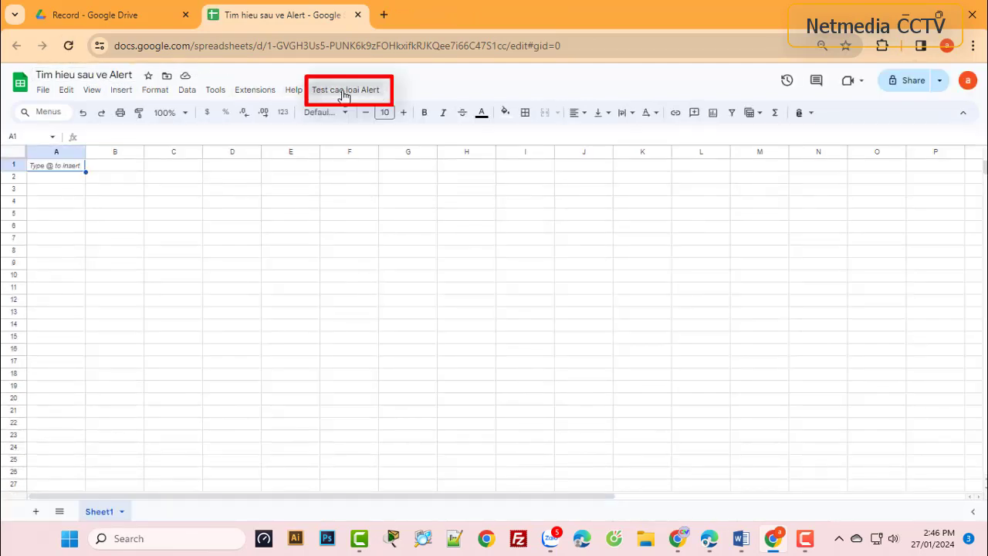
left_click(343, 91)
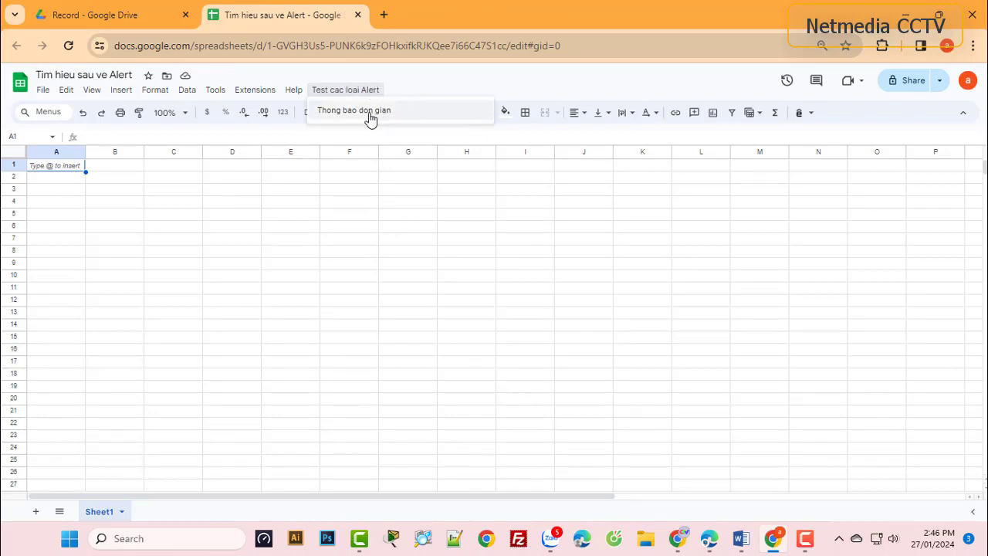
left_click(365, 113)
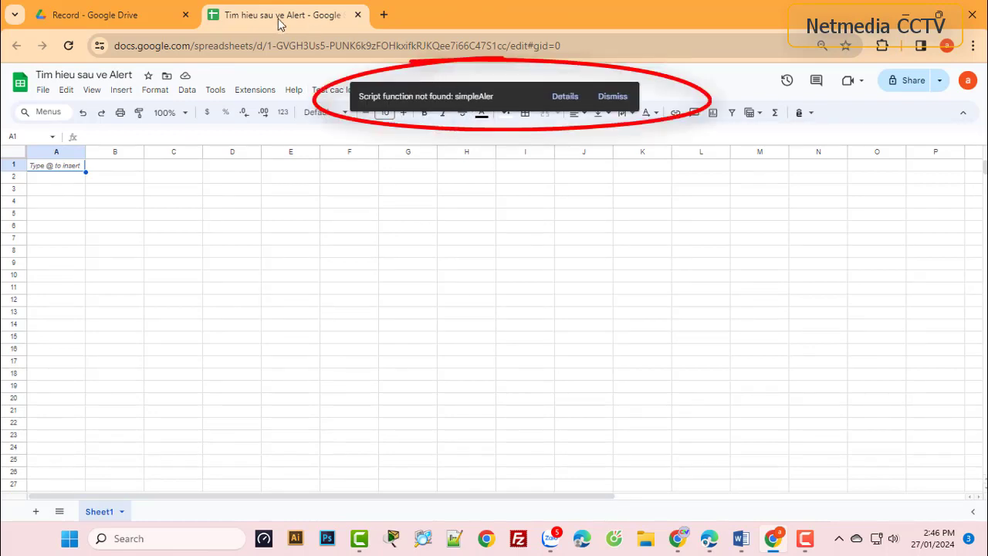
In Apps Script, fix the addItem function name to 'simpleAlert' and save the script
left_click(252, 90)
left_click(273, 147)
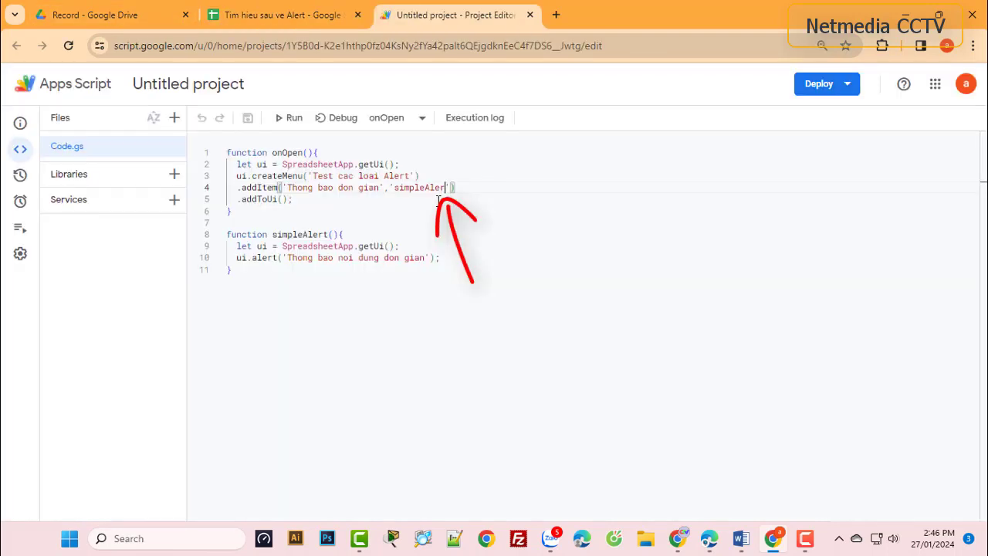
type("t")
left_click(406, 234)
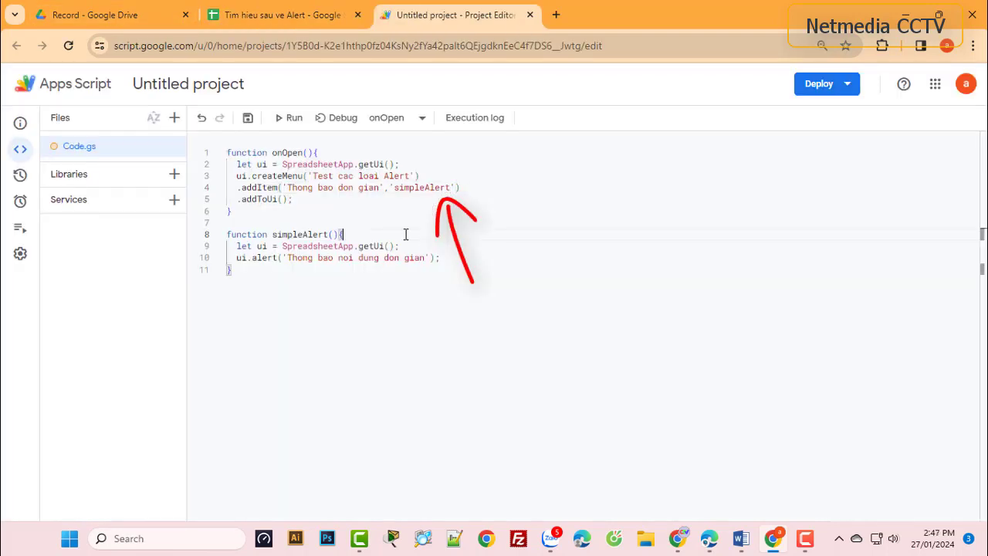
left_click(247, 119)
key("ctrl+shift+Tab")
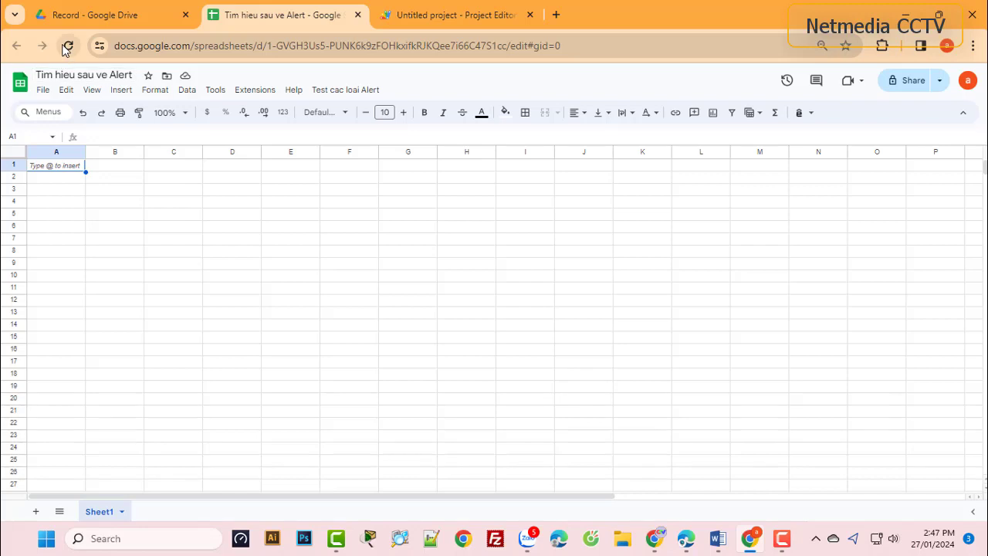
Reload the sheet, run 'Thong bao don gian', and dismiss the 'Thong bao noi dung don gian' alert
left_click(67, 46)
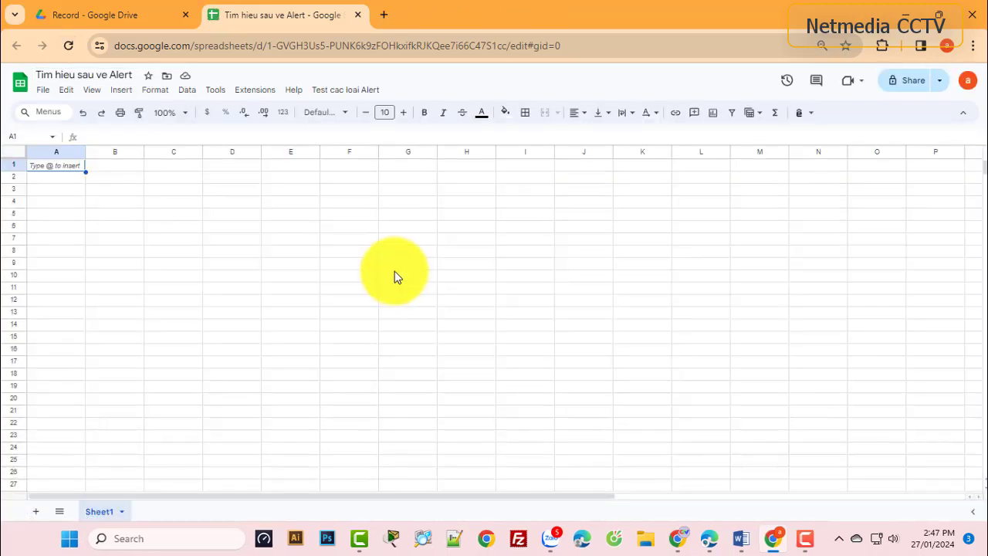
left_click(339, 91)
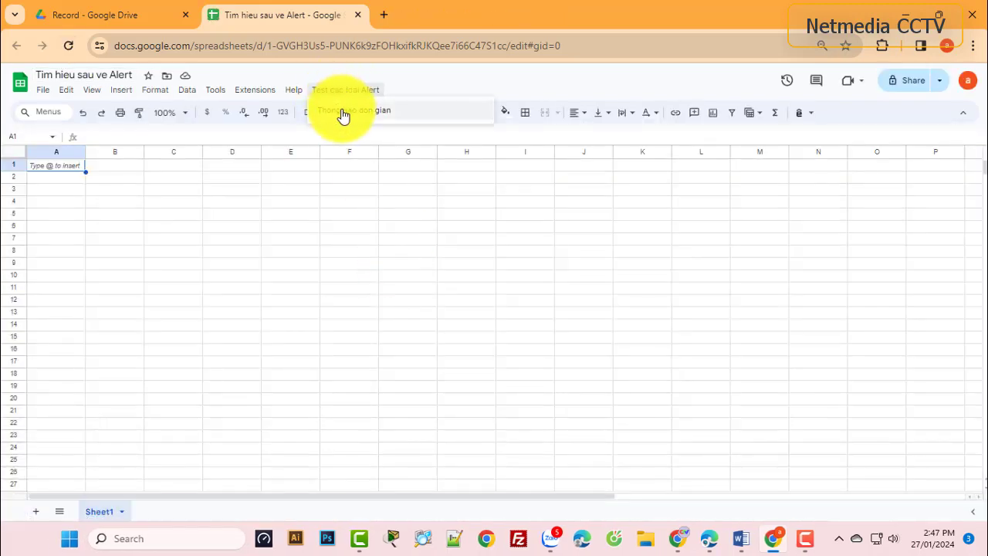
left_click(344, 114)
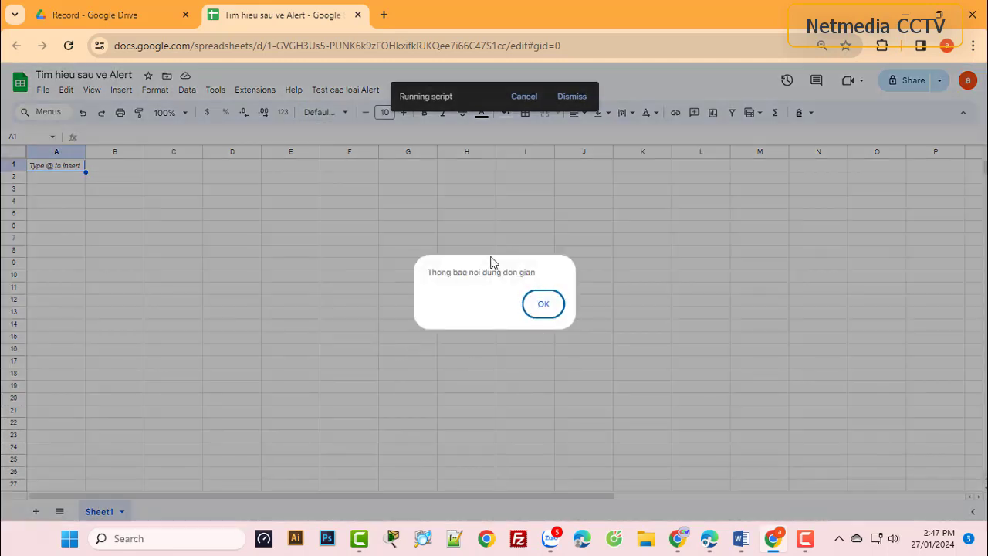
left_click(540, 305)
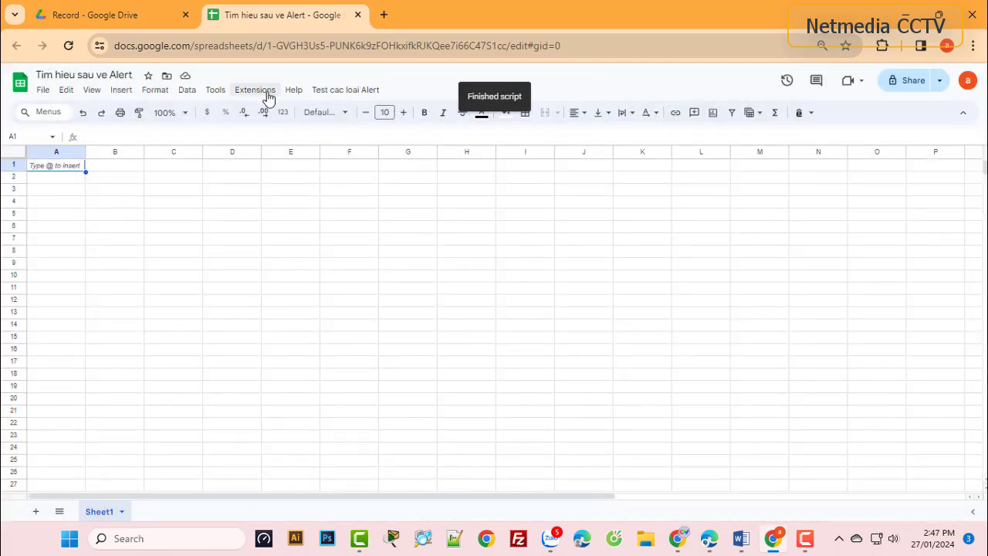
left_click(266, 94)
Add an alertWithButtons function below simpleAlert, pasting in the copied getUi line
left_click(270, 146)
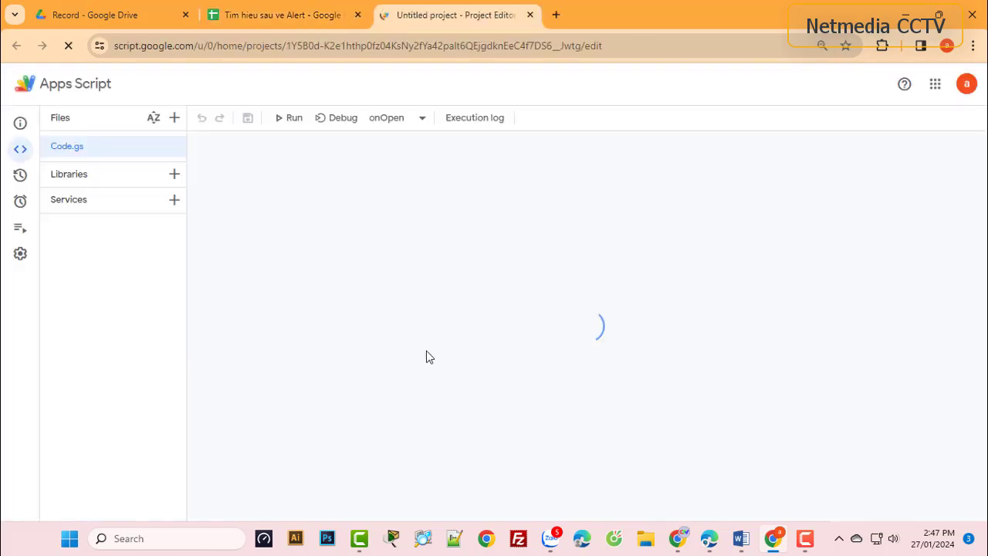
left_click(296, 273)
key("Return")
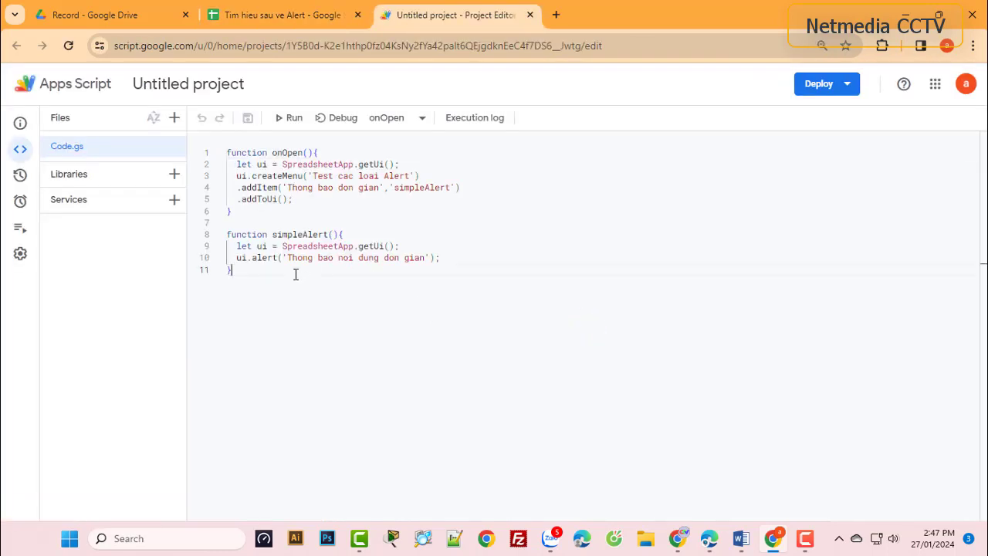
key("Return")
type("function alertWithButto")
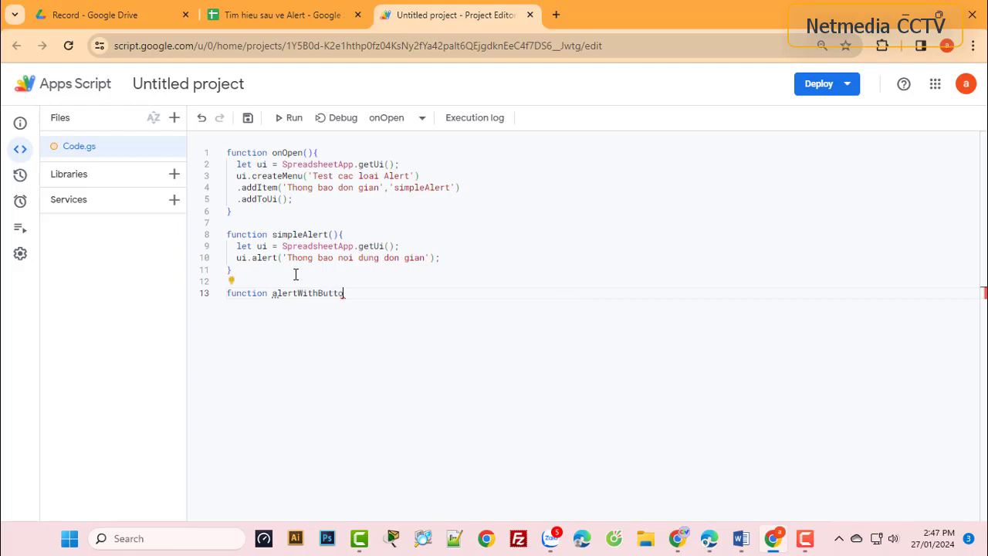
type("ns(){")
key("Return")
left_click_drag(400, 245, 235, 245)
key("ctrl+c")
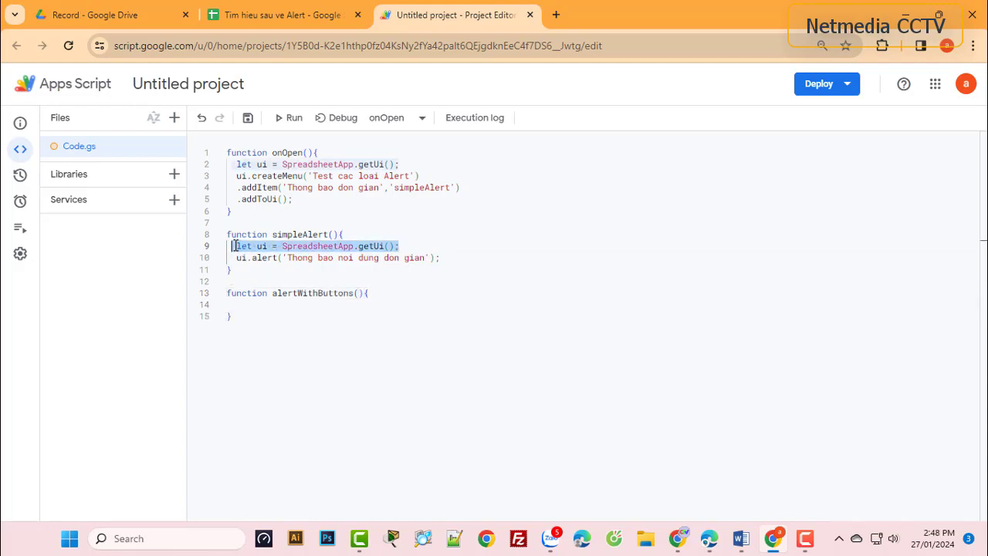
left_click(257, 306)
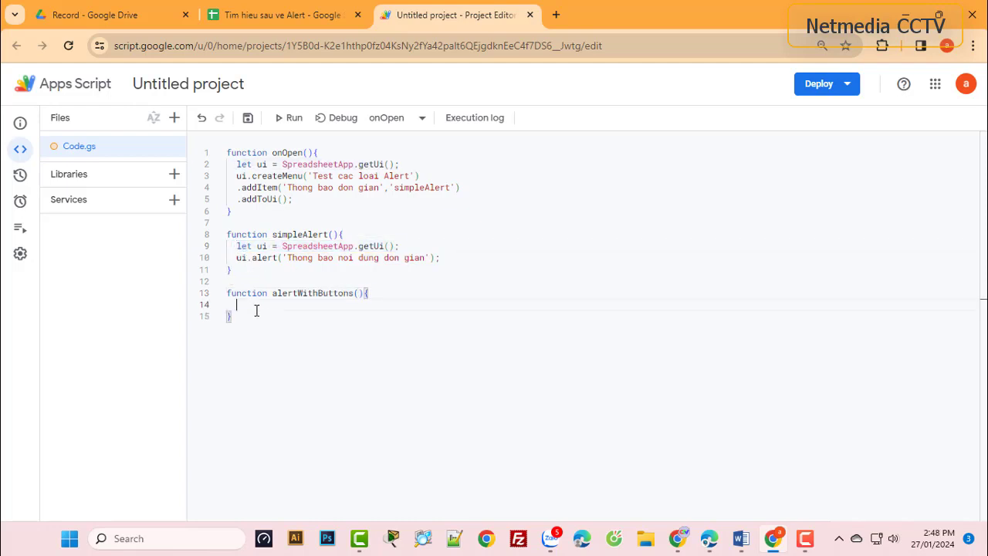
key("ctrl+v")
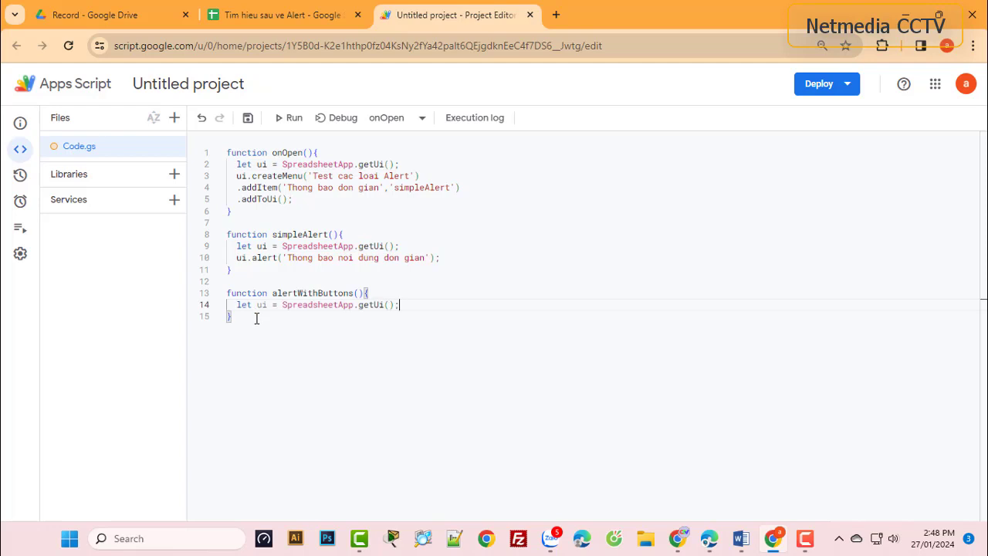
Prompt with ui.ButtonSet.YES_NO_CANCEL and, on ui.Button.YES, alert 'Bạn đã click vào button Yes'
key("Return")
type("let response")
type(" = ui.alert(")
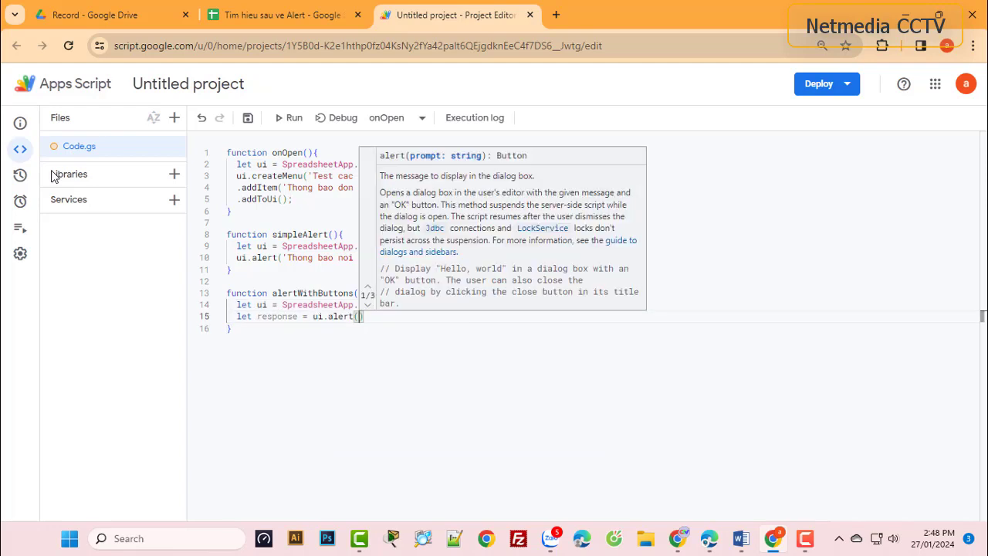
type("\"Bạn có đồng ý với những nội d")
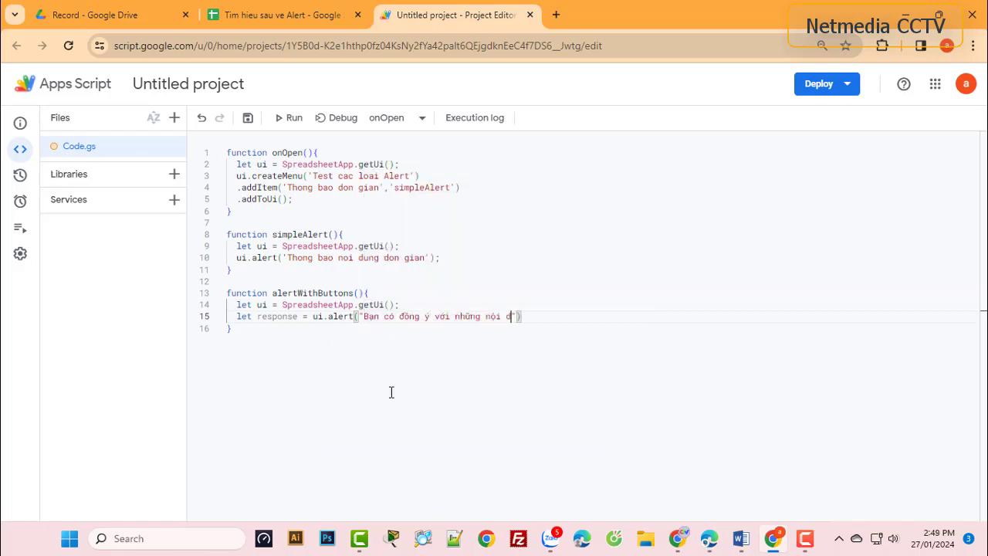
type("ung này kho")
type("\",")
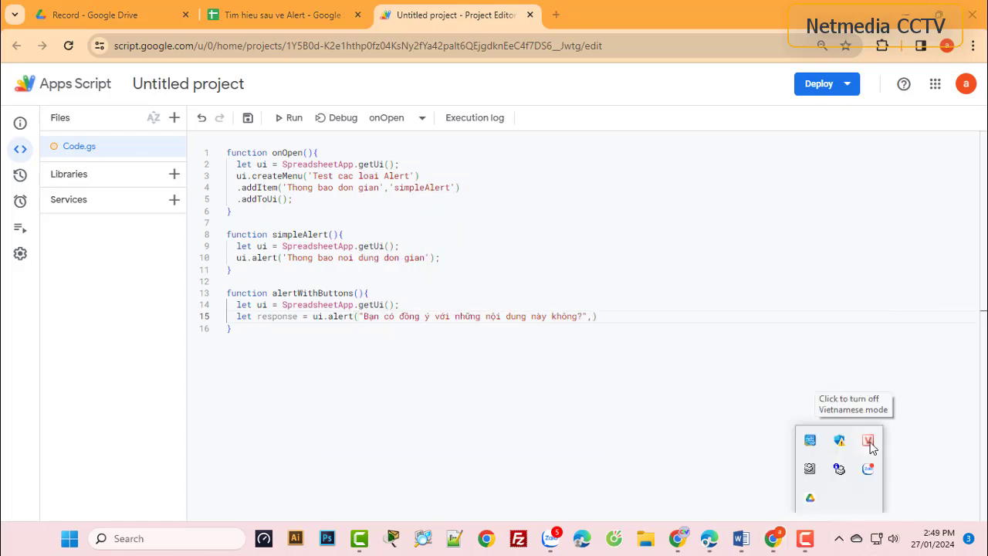
left_click(596, 315)
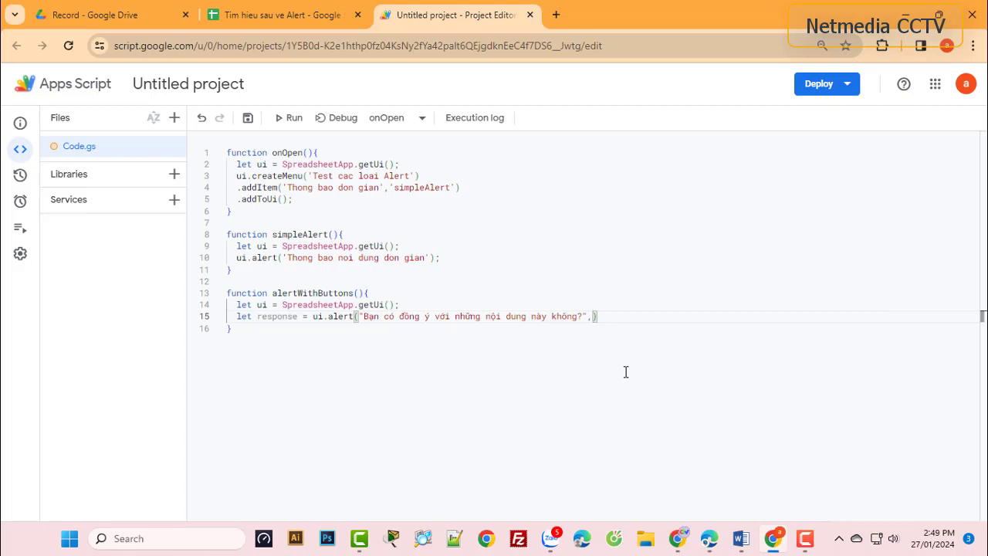
type("ui.ButtonSet")
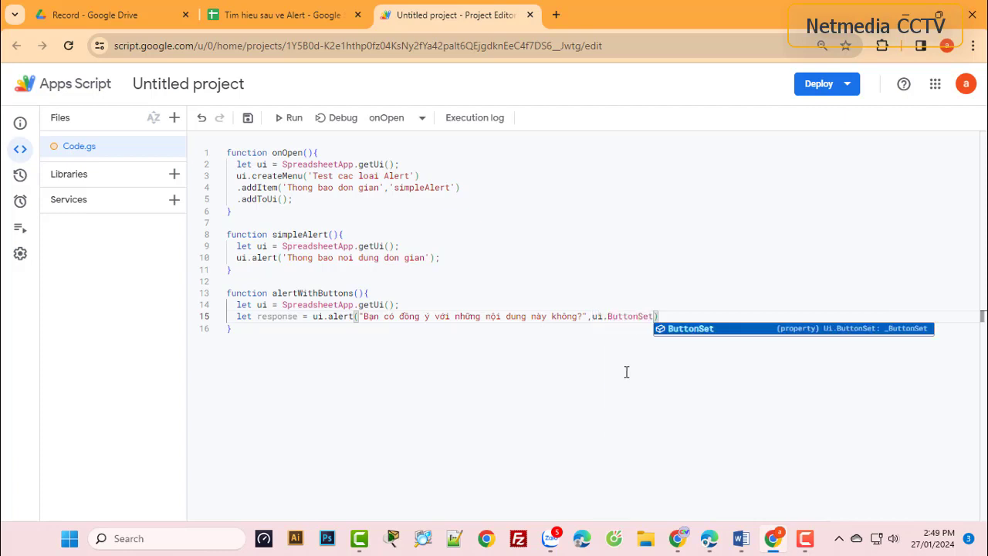
type(".")
left_click(686, 362)
left_click(772, 324)
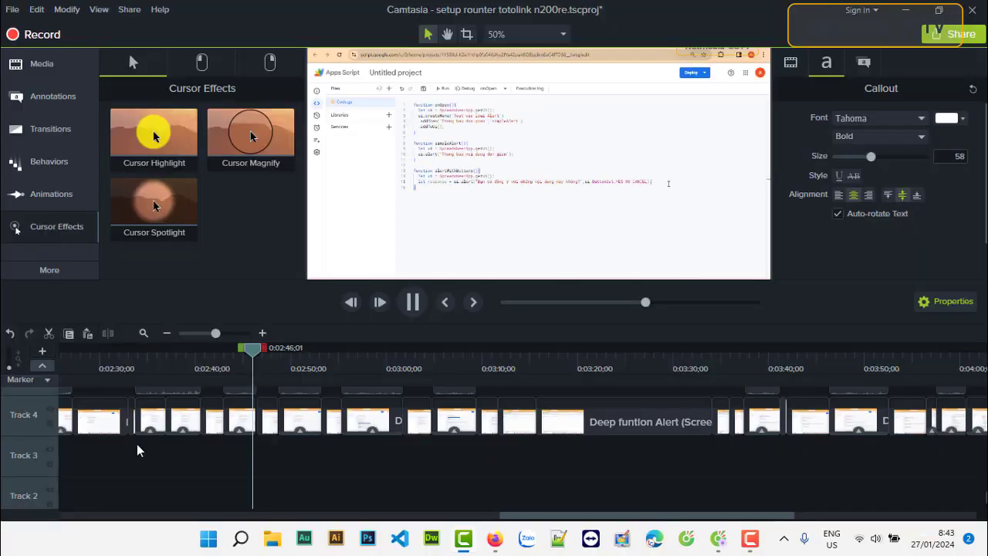
type("if")
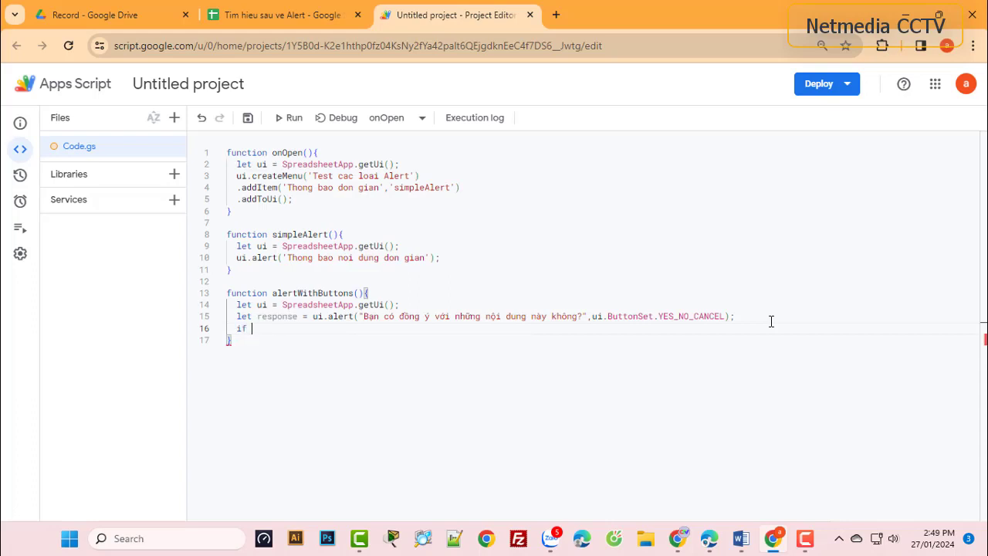
type(" (response ===")
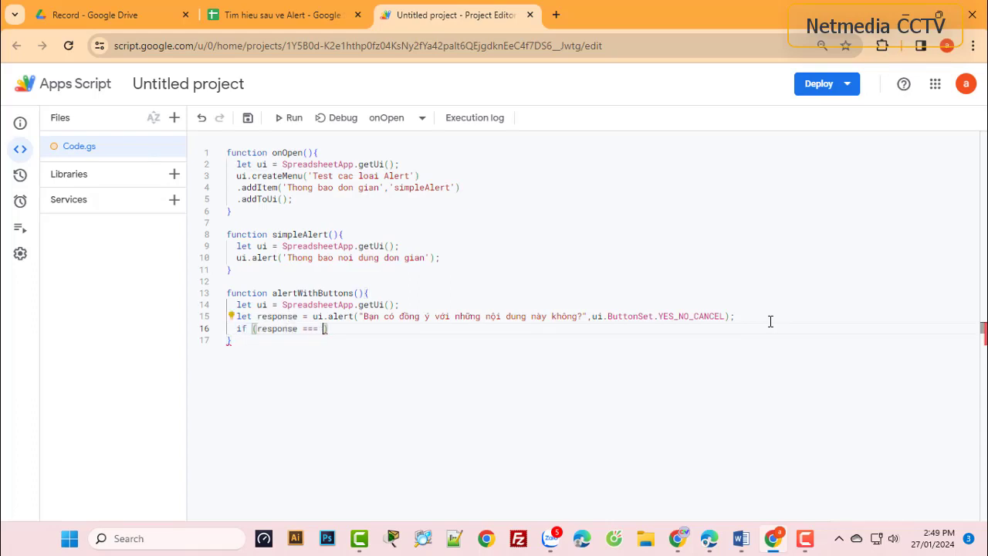
type("ui.Button.YES")
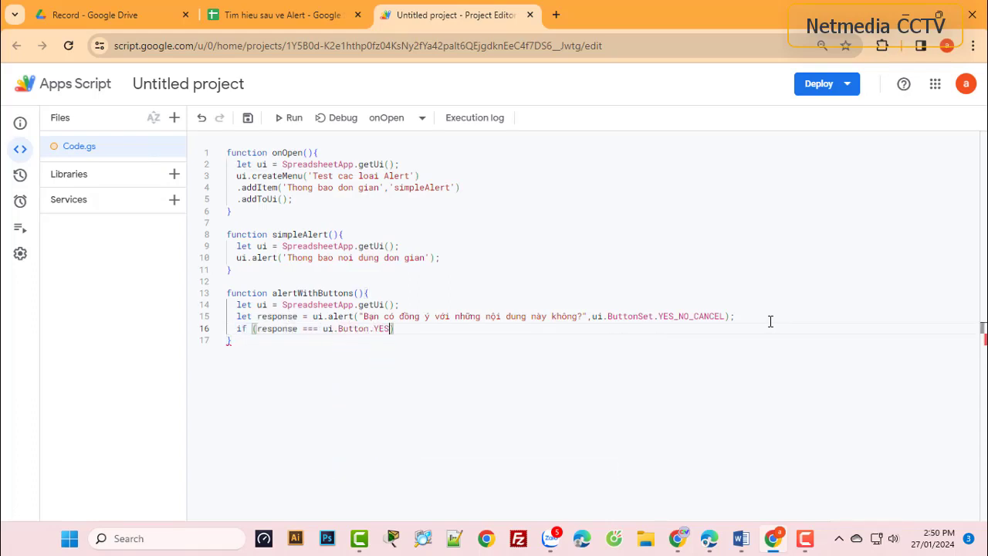
type("){")
key("Return")
type("ui")
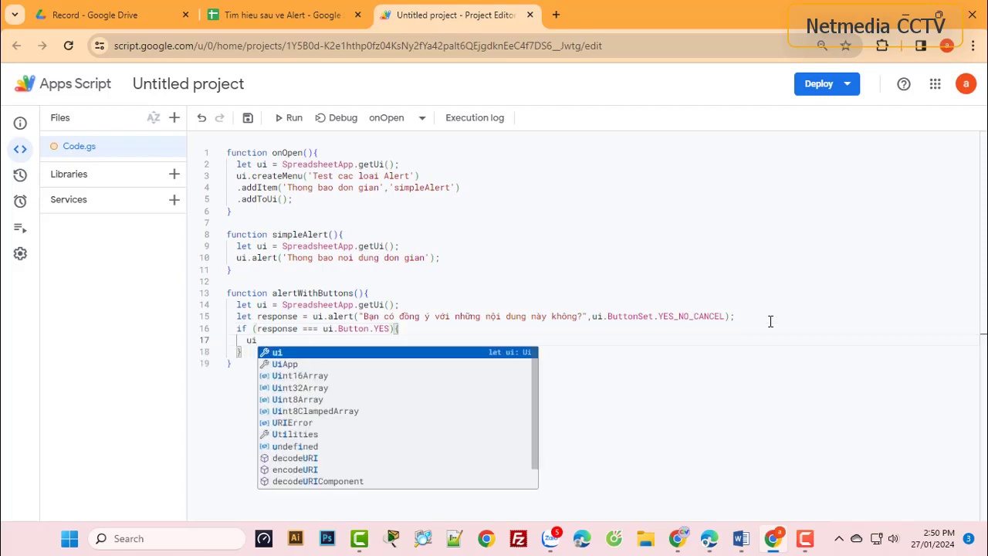
type(".alert(")
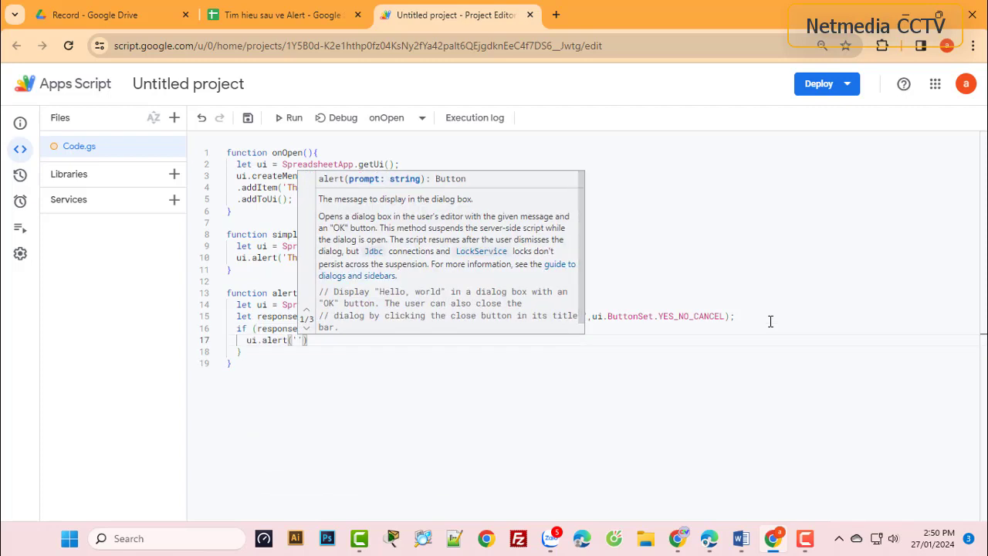
type("'Bạn đã click vào button Yes')")
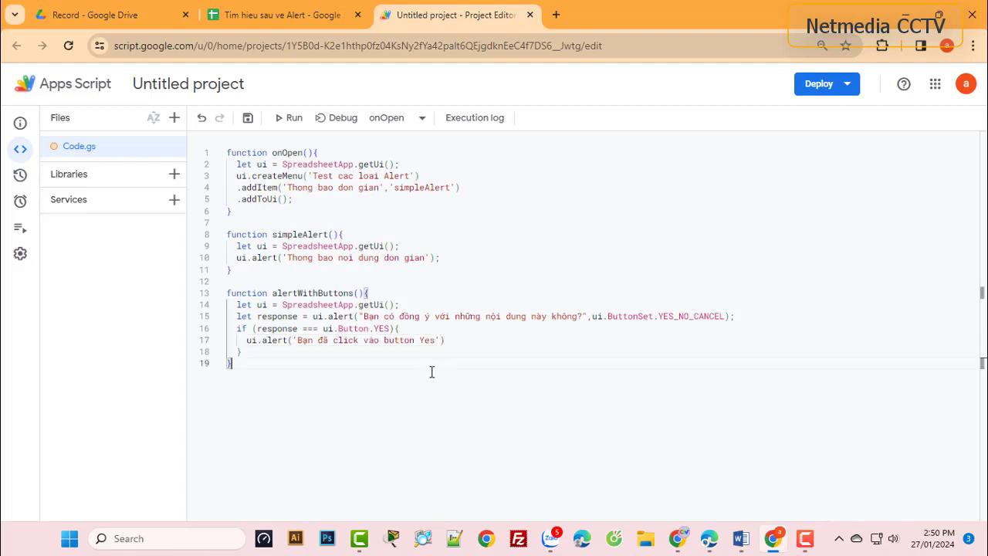
type(";")
Add .addItem('Thông báo với button','alertWithButtons') to the onOpen menu and save the script
left_click(477, 190)
key("Return")
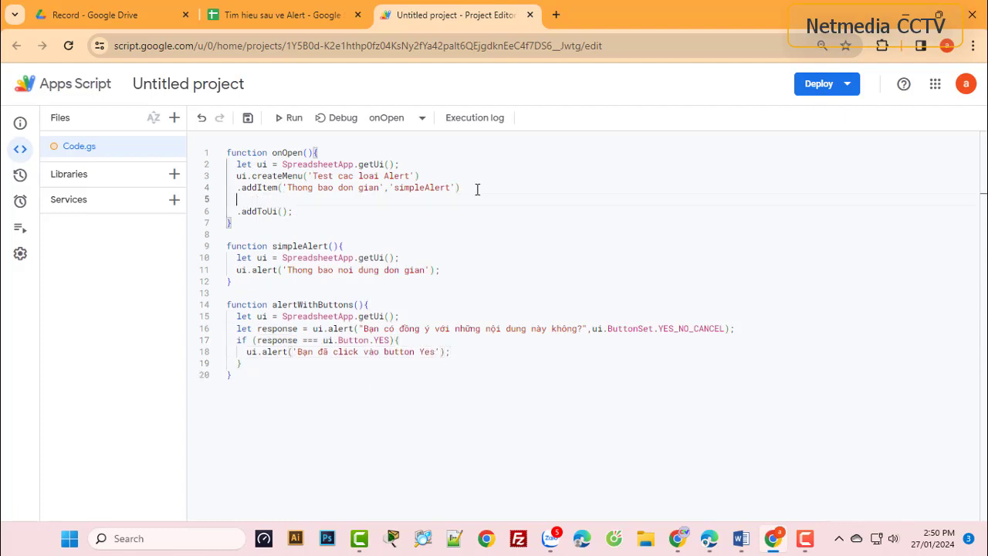
type(".")
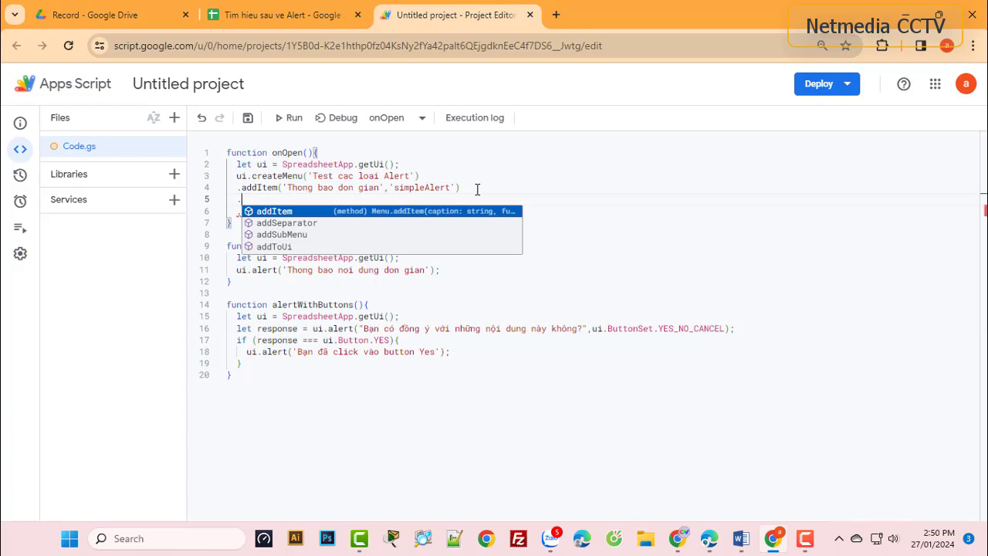
key("Return")
type("('")
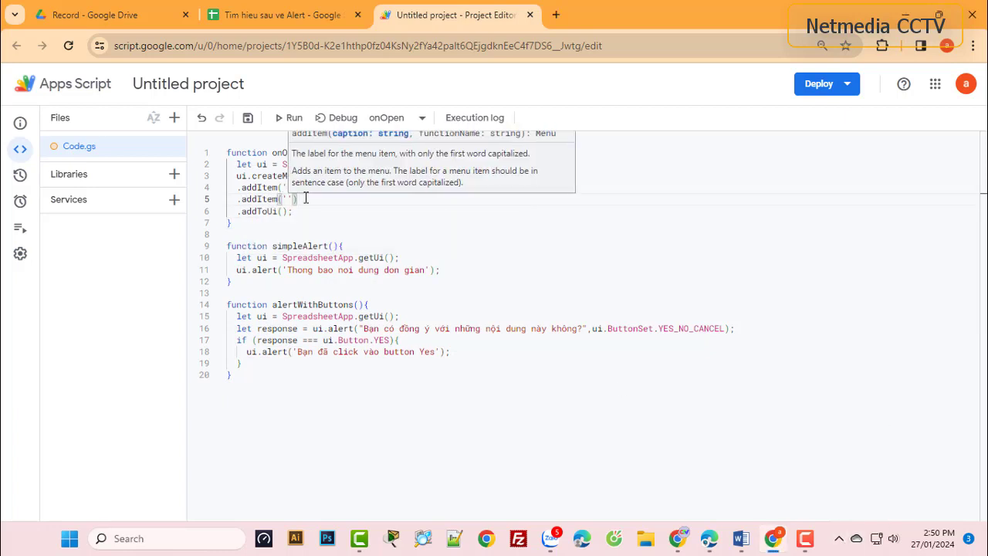
type("Thông báo với button','")
double_click(282, 305)
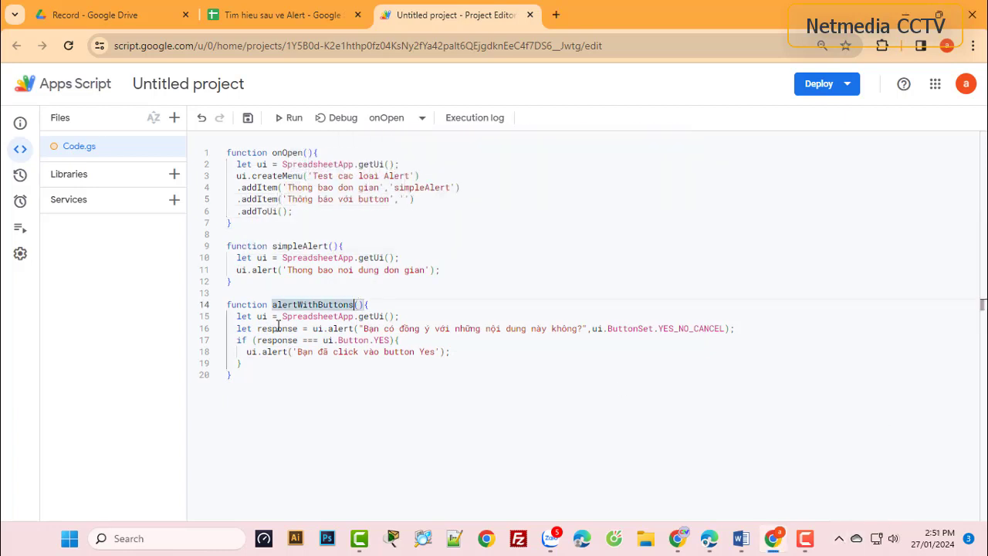
key("ctrl+c")
left_click(408, 199)
key("ctrl+v")
left_click(248, 119)
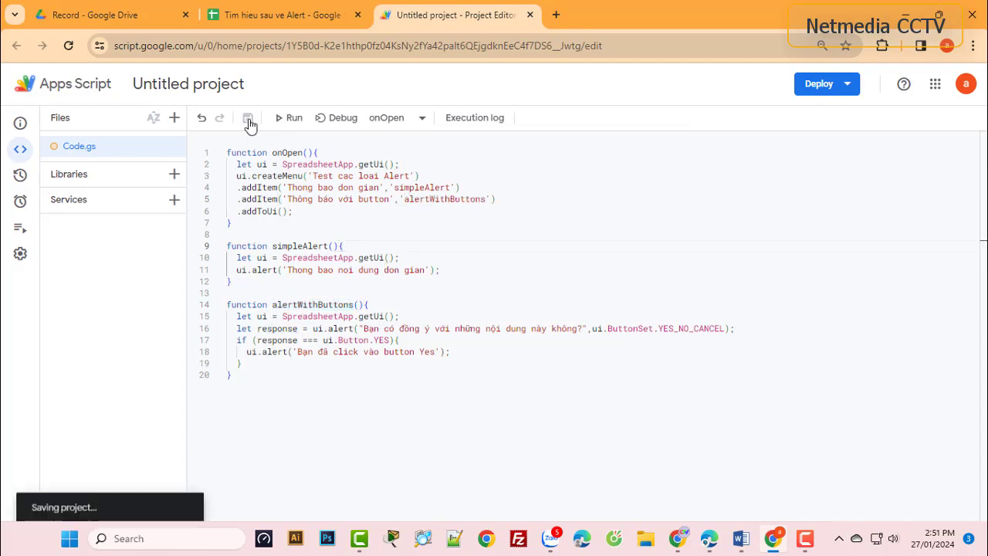
left_click(282, 15)
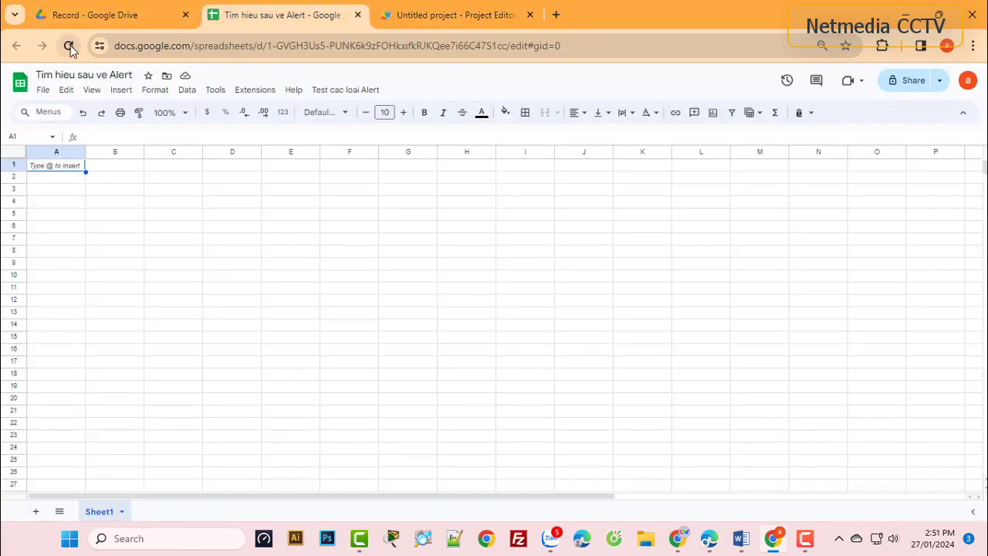
Reload, run 'Thông báo với button', answer Yes, and dismiss the 'Bạn đã click vào button Yes' message
left_click(68, 45)
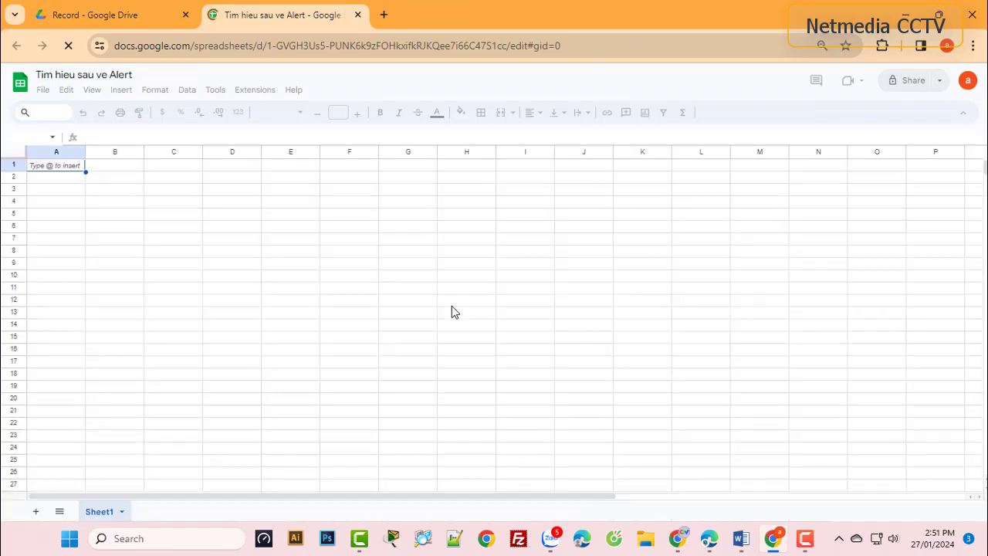
left_click(332, 91)
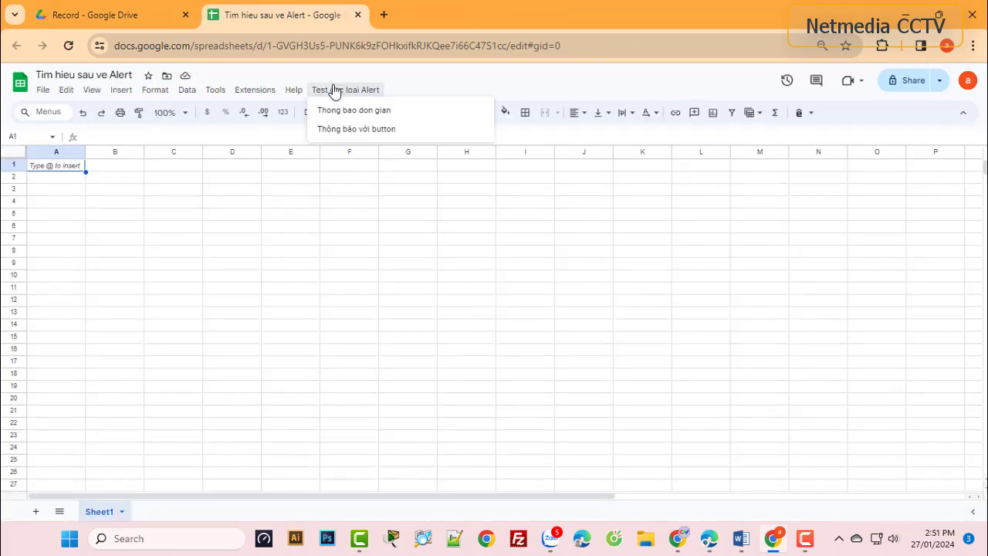
left_click(385, 131)
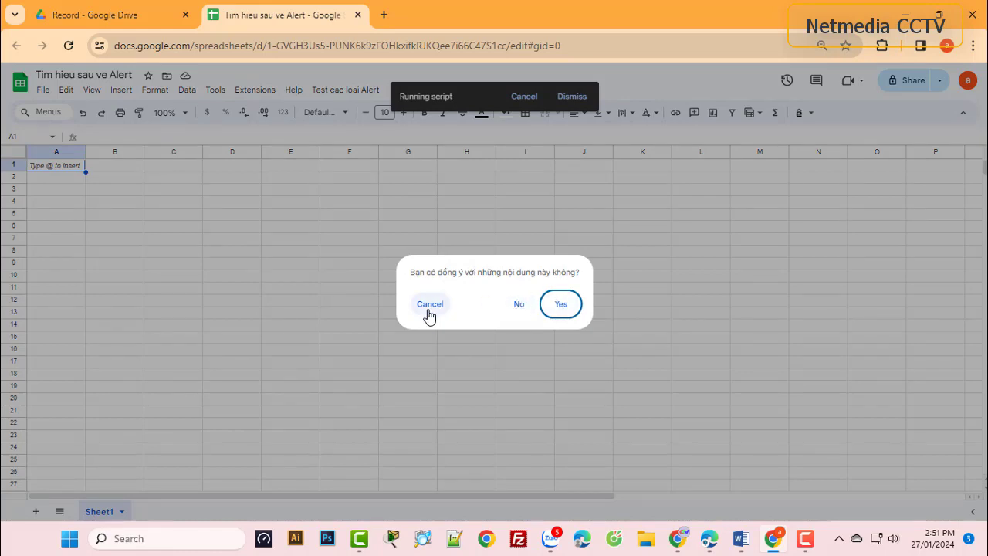
left_click(557, 305)
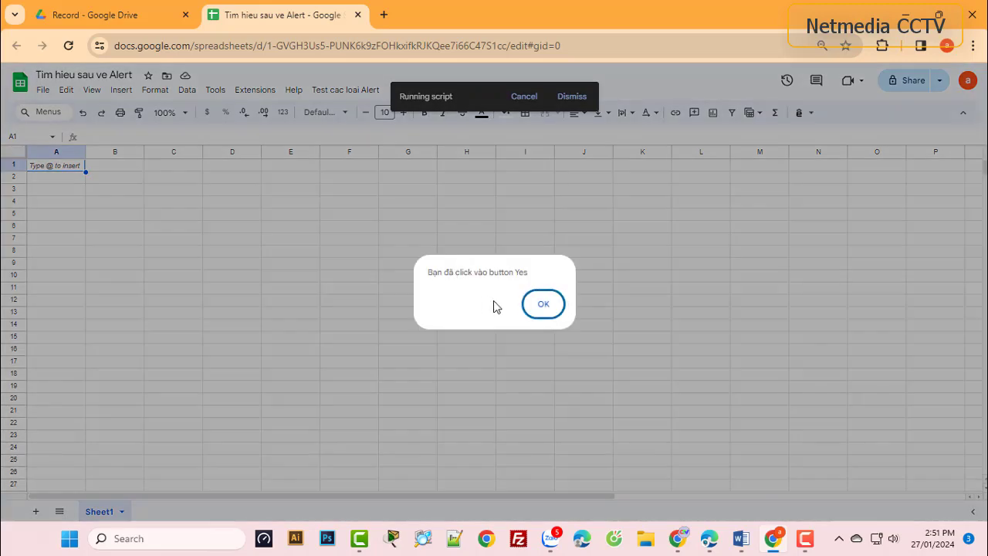
left_click(543, 305)
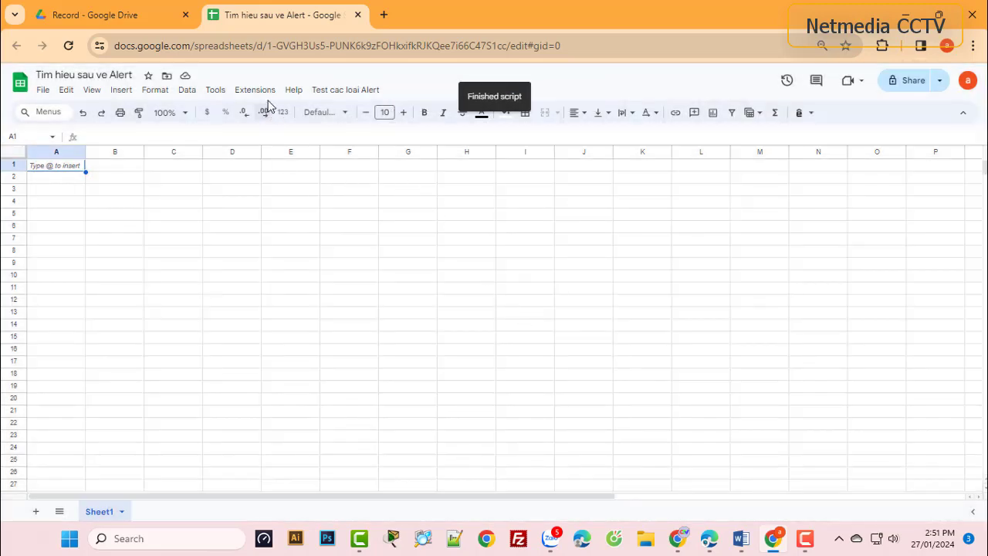
left_click(254, 89)
Start a new function alertWithTitleButtons() with an empty body below alertWithButtons
left_click(261, 146)
type("f")
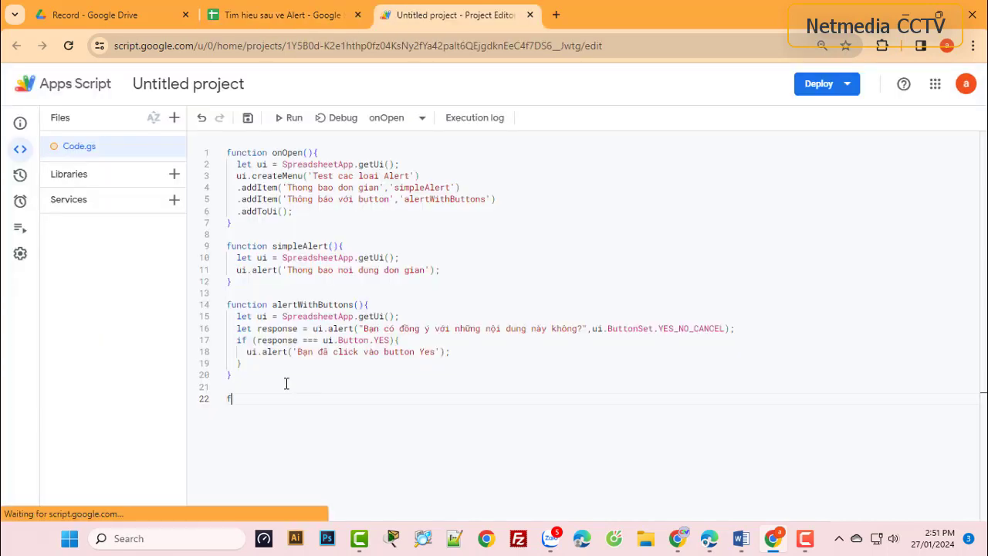
type("unction alertW")
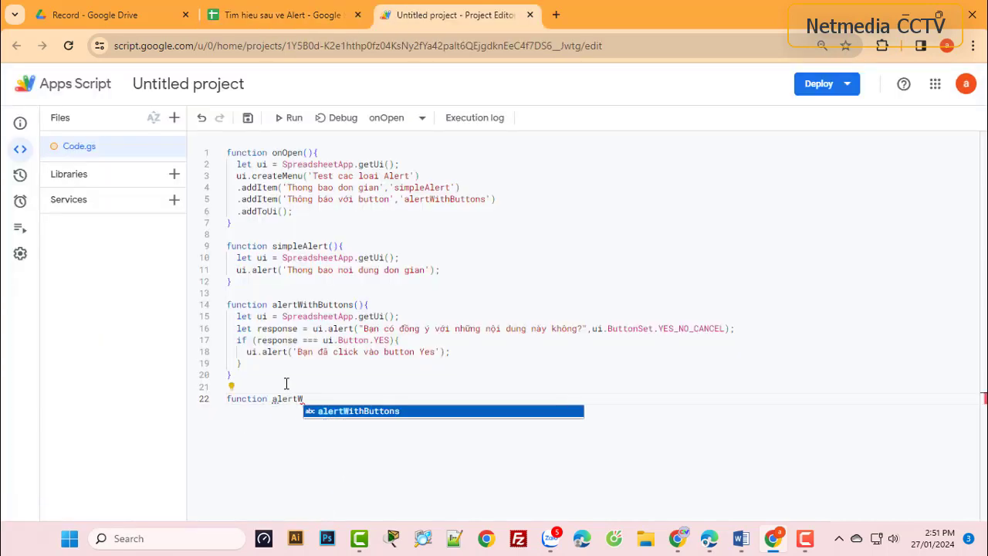
key("Return")
key("Left")
key("Left")
key("Left")
type("Title")
left_click(383, 399)
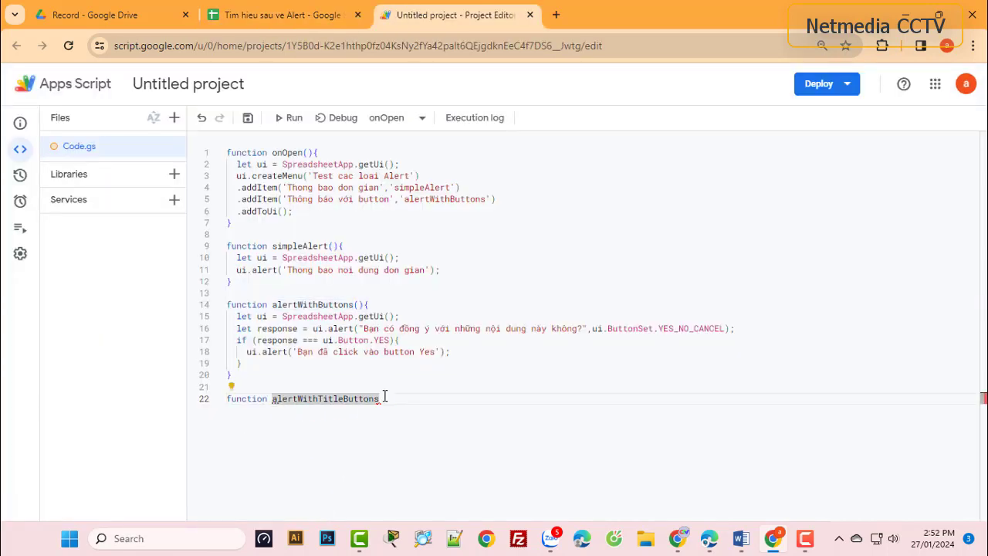
type("(){")
key("Return")
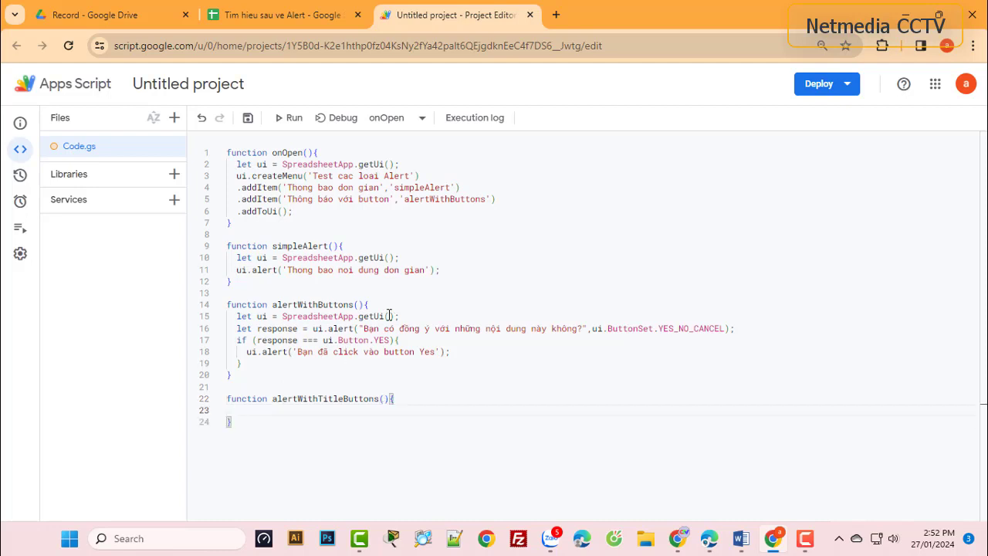
Fill its body with the getUi line, a titled ui.alert using ui.ButtonSet.YES_NO, and the Yes if-block
left_click_drag(401, 316, 240, 316)
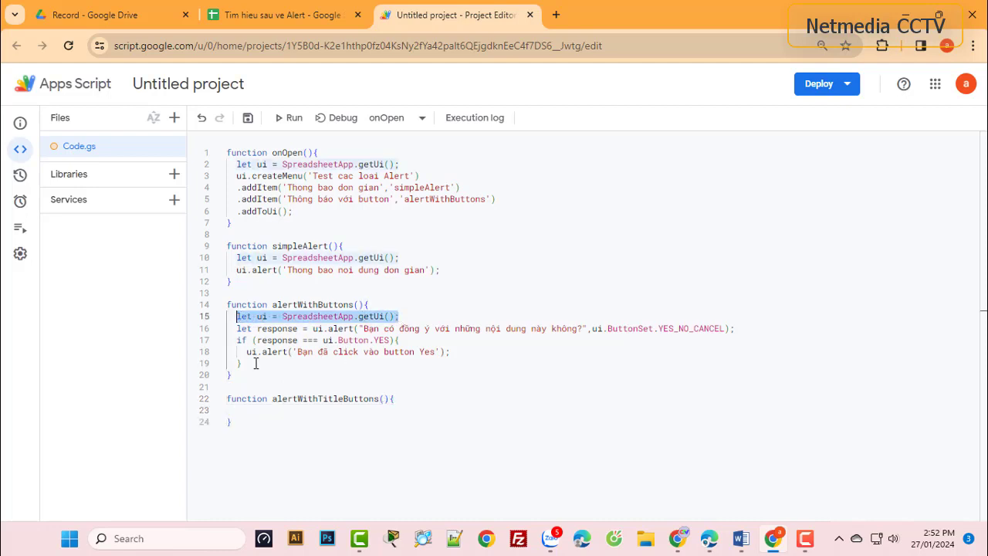
left_click(251, 415)
key("ctrl+v")
key("Return")
type("u")
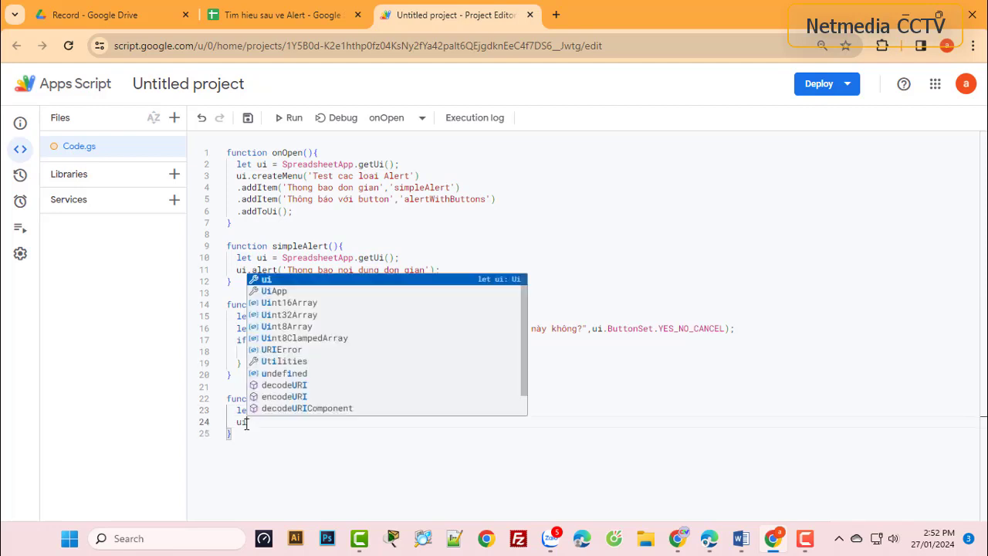
type("i.alert('Tieu đề của thông báo','")
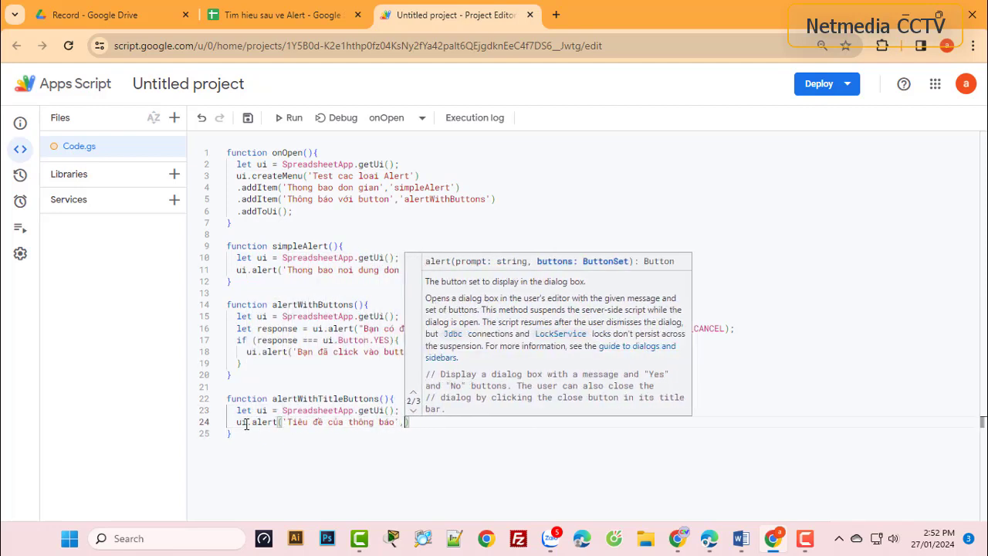
type("Nội dung thông báo cần lựa chọn YES-NO'")
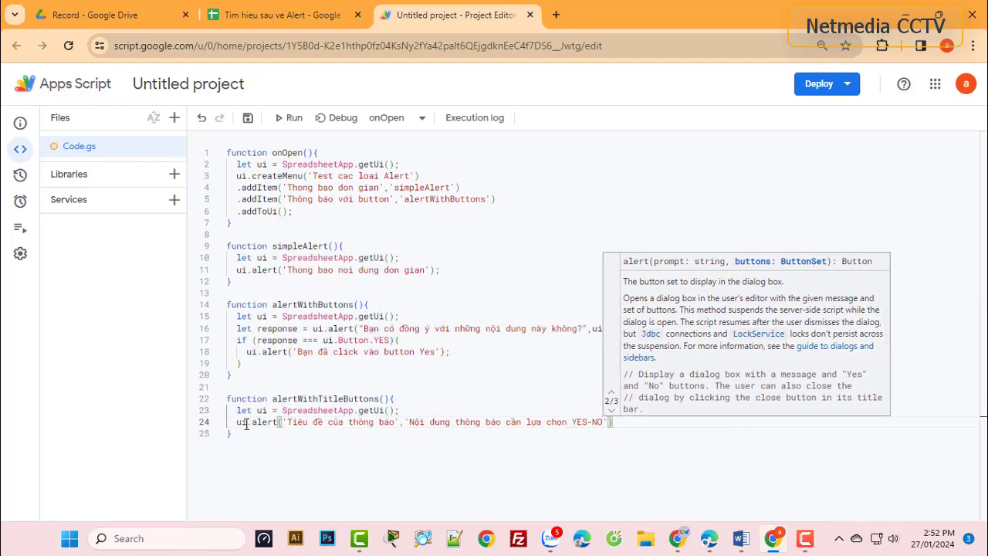
type(",ui.ButtonSet.")
left_click(718, 459)
key("End")
key("Return")
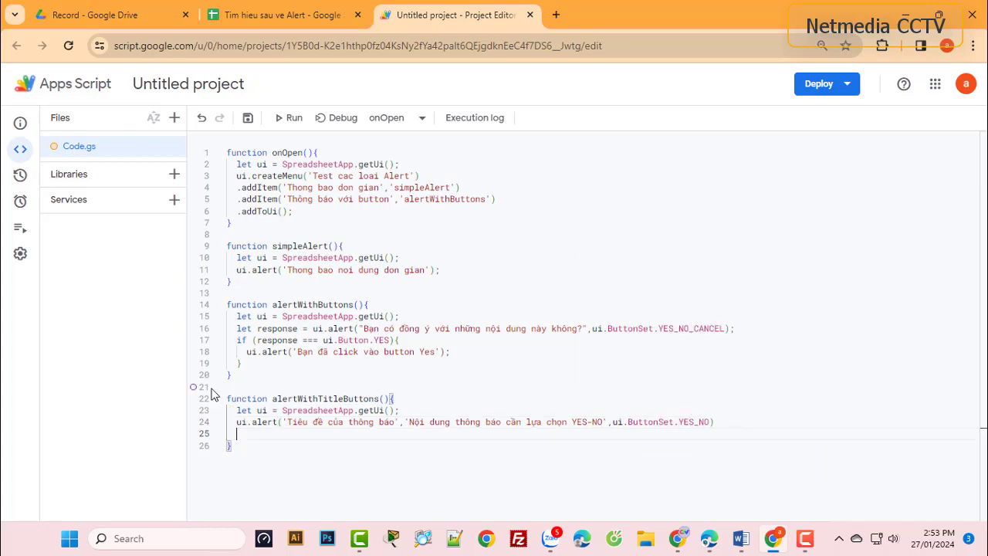
key("ctrl+v")
left_click(319, 487)
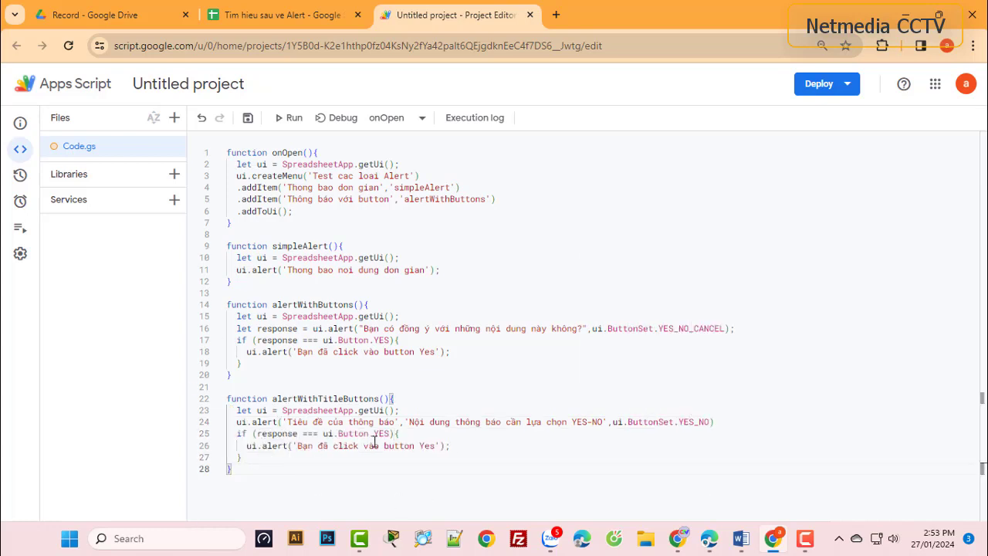
Add a third menu item 'Thông báo với Button và Tiêu đề' that runs alertWithTitleButtons
left_click(503, 199)
key("Return")
type(".ad")
key("Return")
type("('Thông báo với Butt")
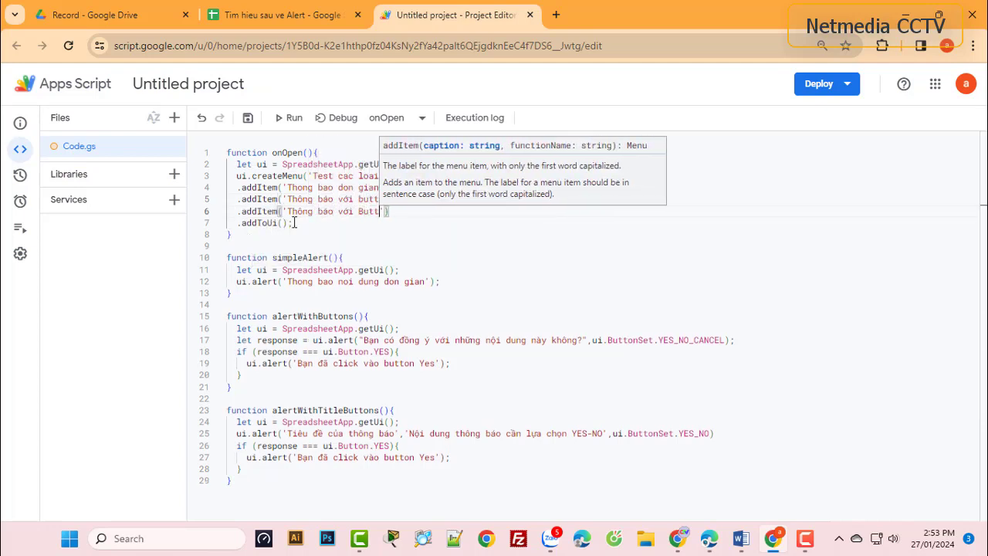
type("on và Tiêu đề','alertWithTitleButtons")
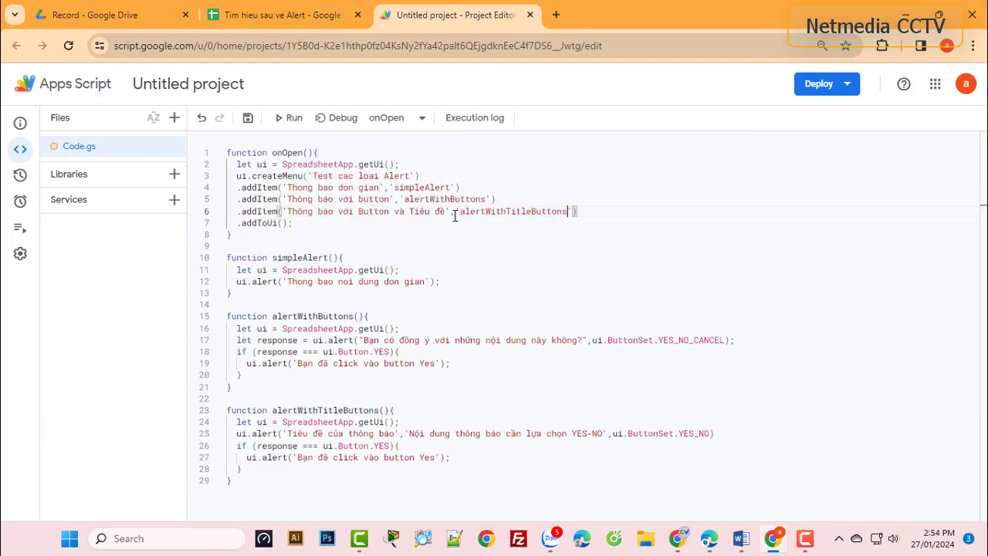
Rename the custom menu to 'Các loai thong báo', save the script, and return to the spreadsheet
mouse_move(287, 187)
left_mouse_down()
mouse_move(382, 187)
mouse_move(410, 176)
left_mouse_up()
type("Thông báo đơn giảnCác loai tho")
type("ng báo")
left_click(497, 199)
left_click(248, 118)
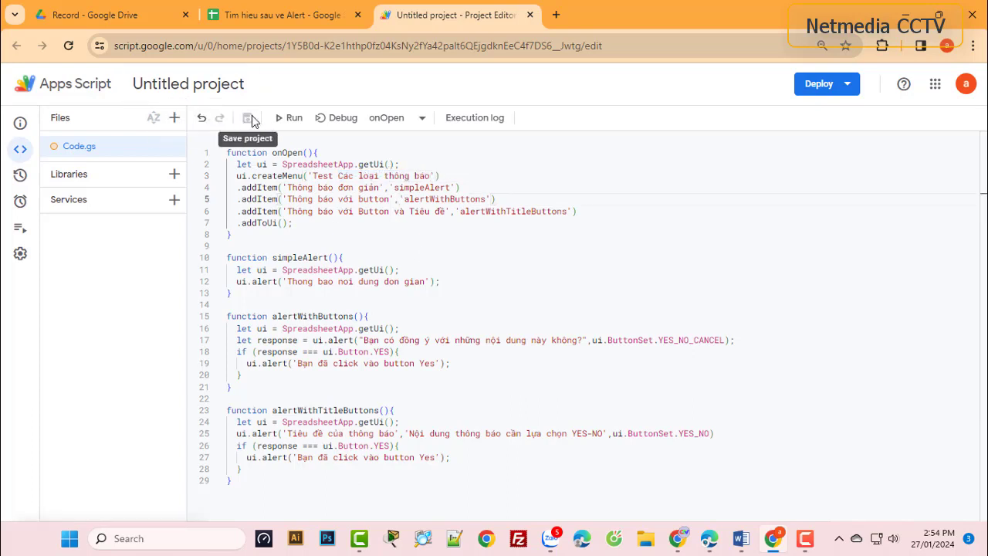
left_click(292, 14)
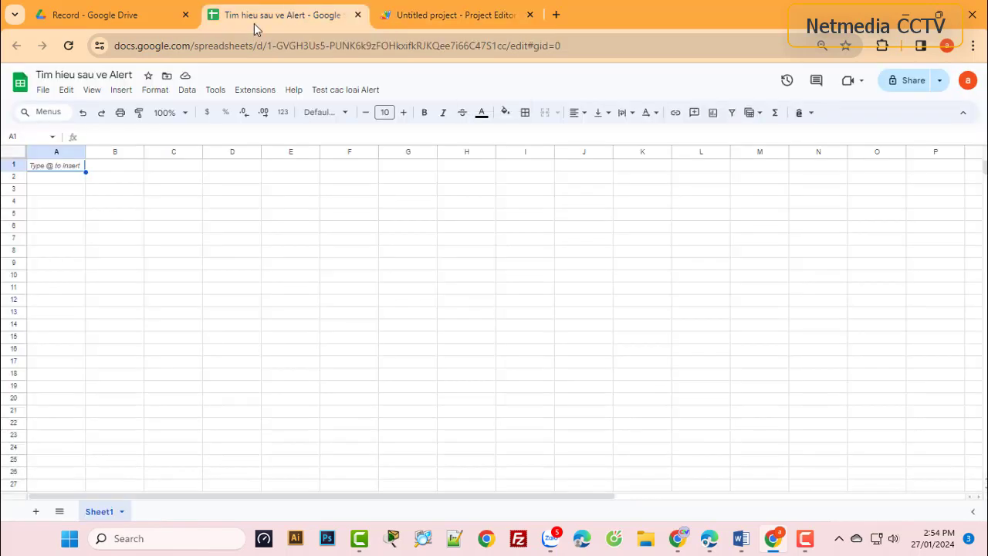
Reload the sheet, run 'Thông báo với Button và Tiêu đề' from the custom menu, and answer Yes
left_click(69, 46)
left_click(350, 90)
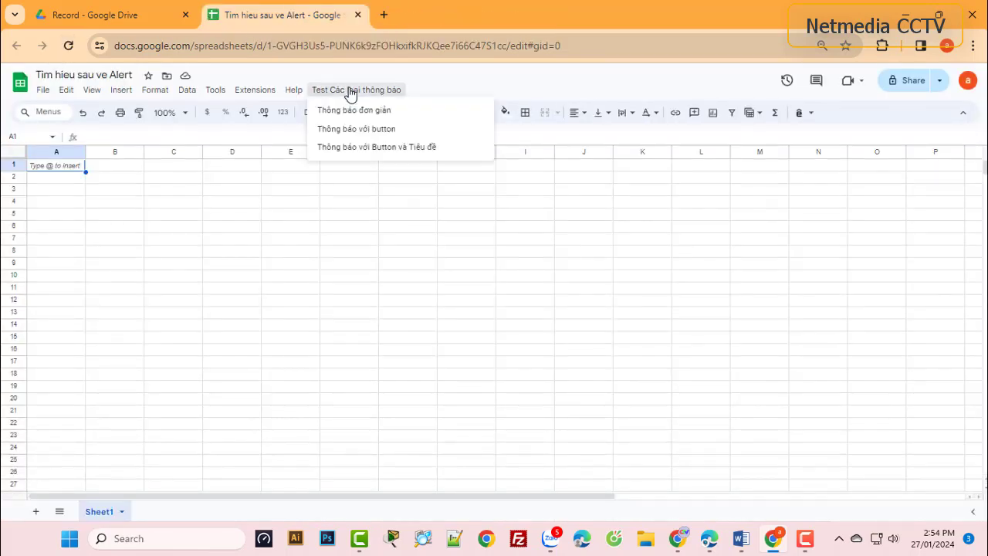
left_click(362, 147)
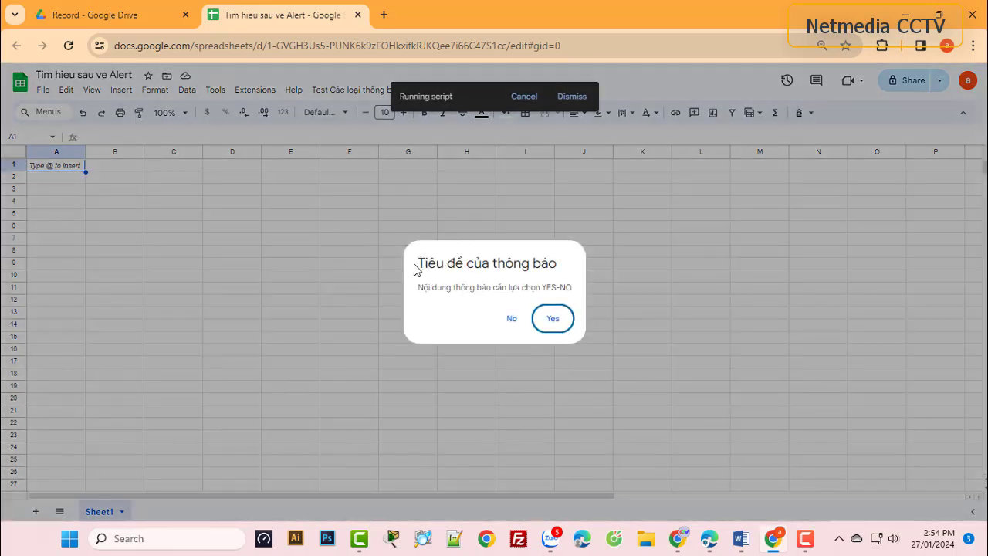
left_click_drag(415, 269, 559, 262)
left_click_drag(423, 286, 589, 288)
left_click(552, 325)
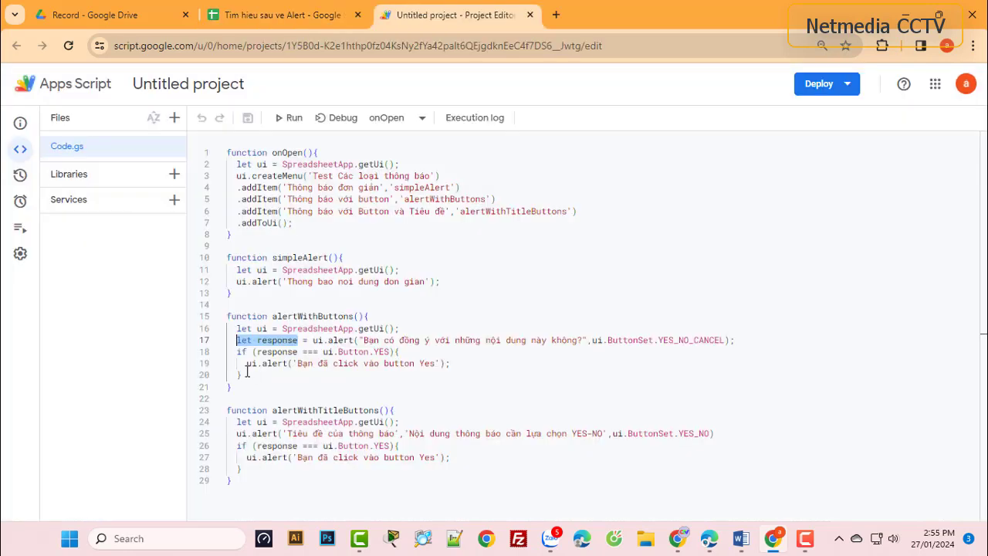
Prefix the titled ui.alert call with 'let response =', save, and return to the spreadsheet
left_click(237, 433)
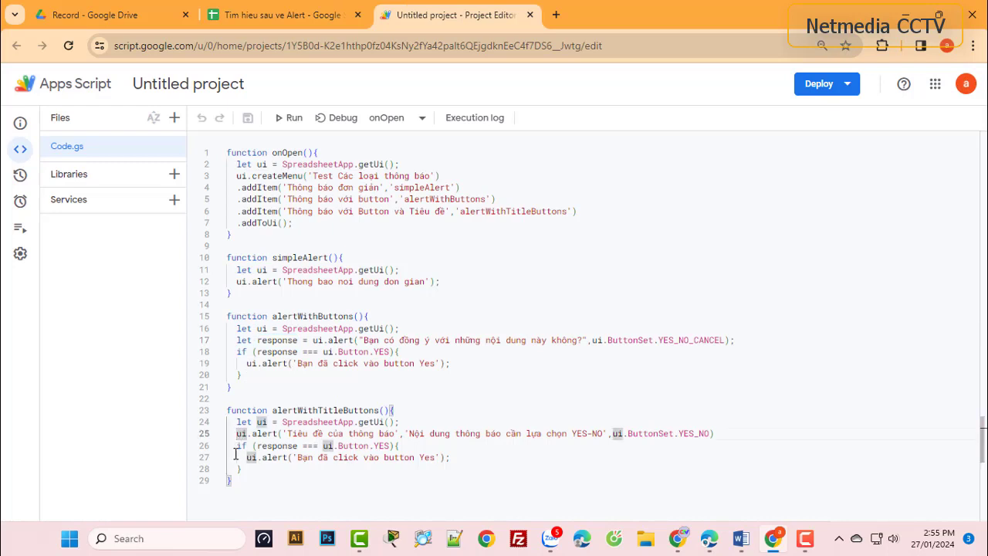
type("let response")
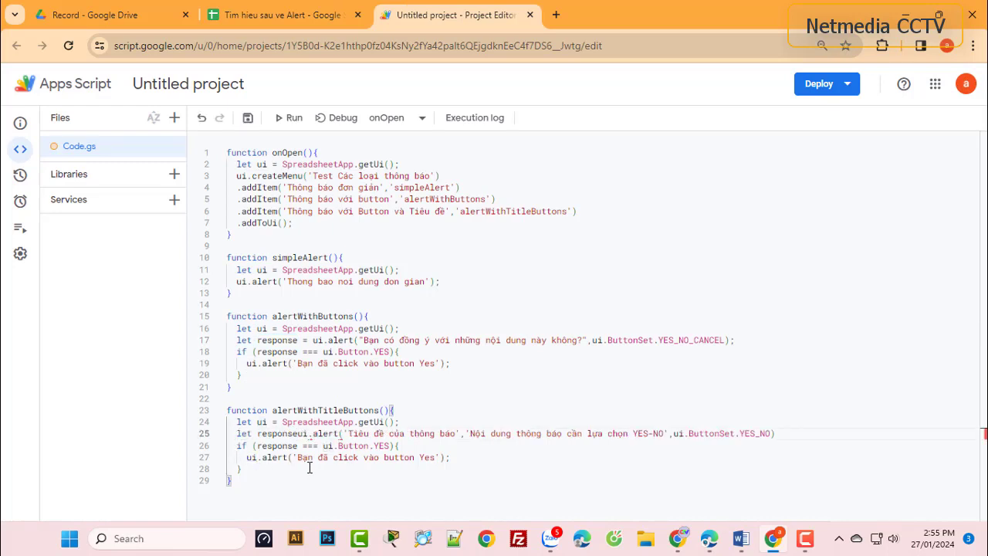
type("=")
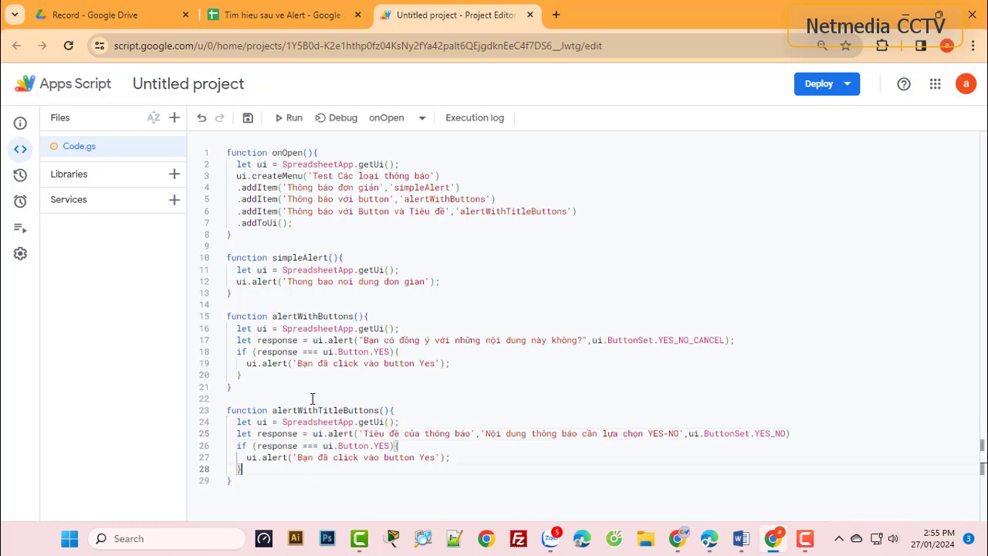
left_click(248, 117)
left_click(269, 17)
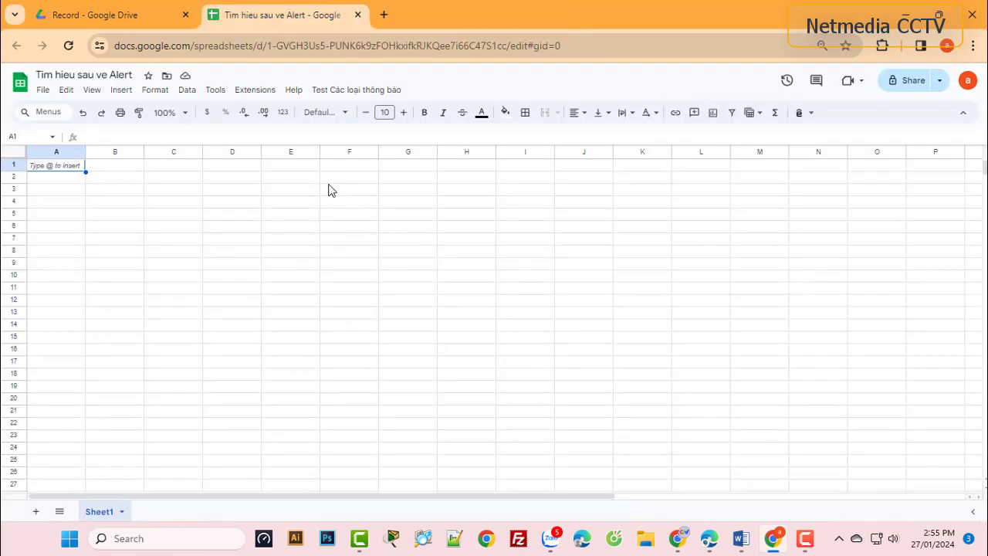
Answer Yes to the titled alert, dismiss its follow-up message, then run 'Thông báo đơn giản'
left_click(343, 91)
left_click(358, 147)
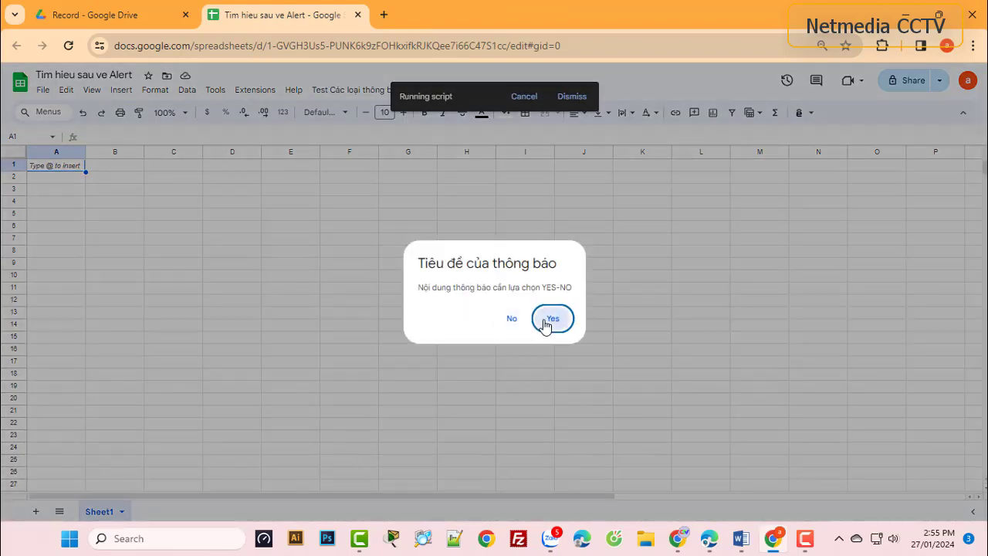
left_click(545, 325)
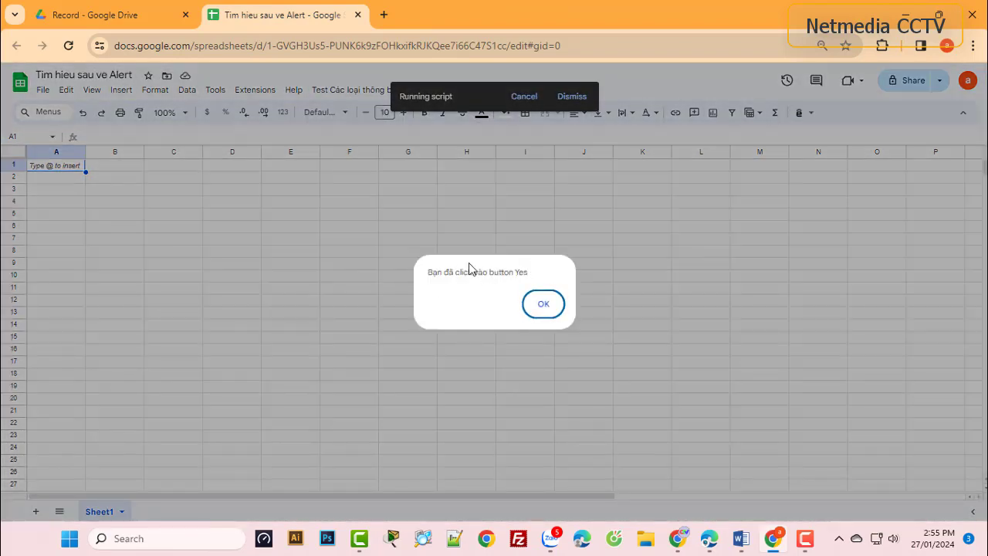
left_click(542, 302)
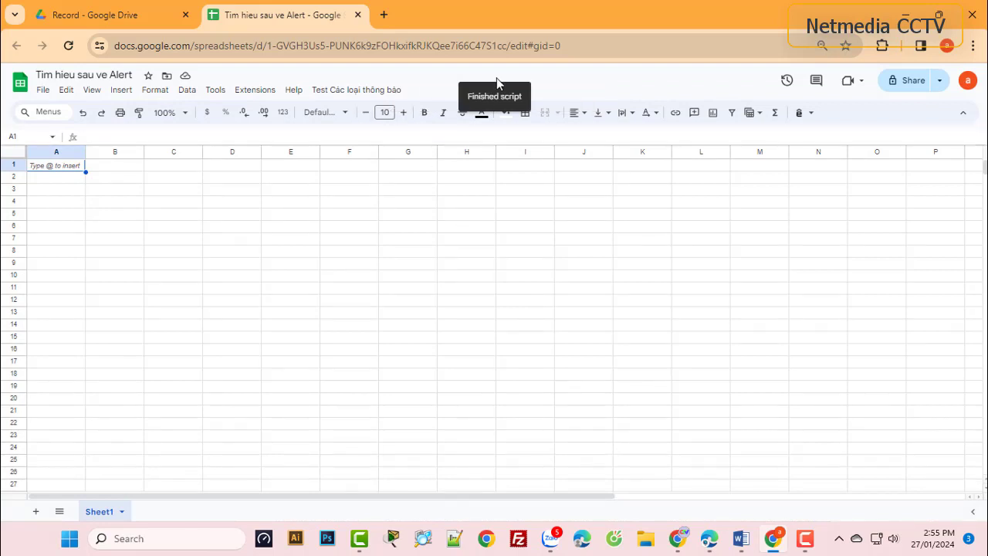
left_click(370, 92)
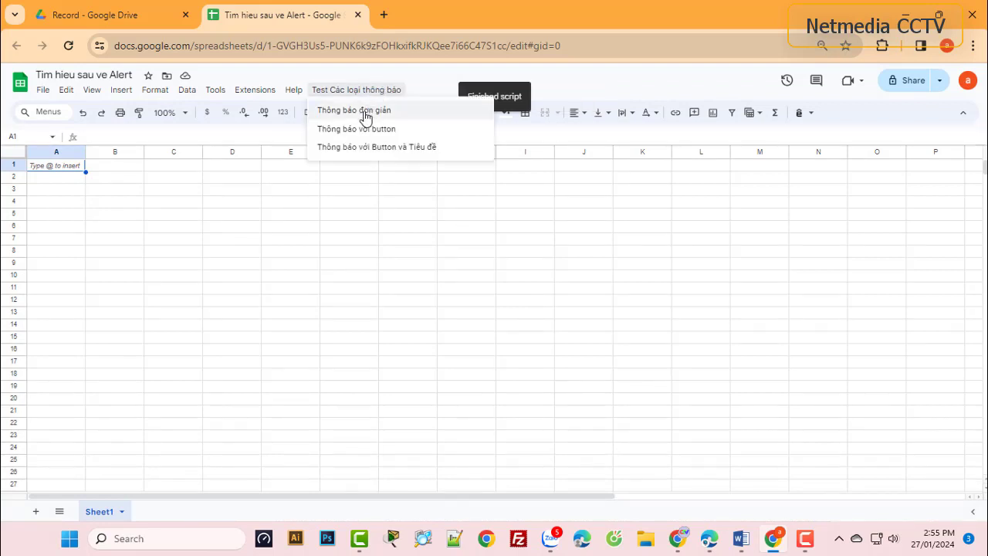
left_click(366, 116)
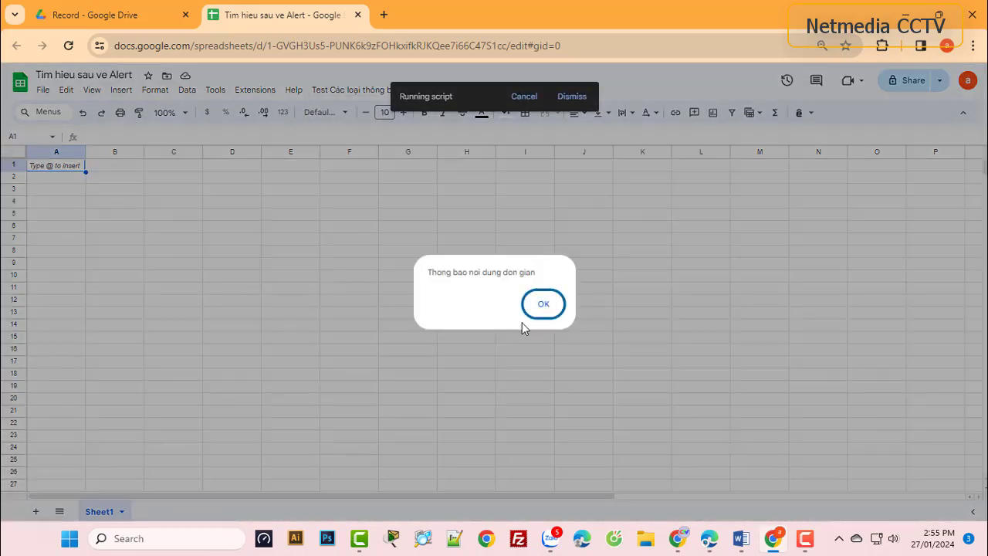